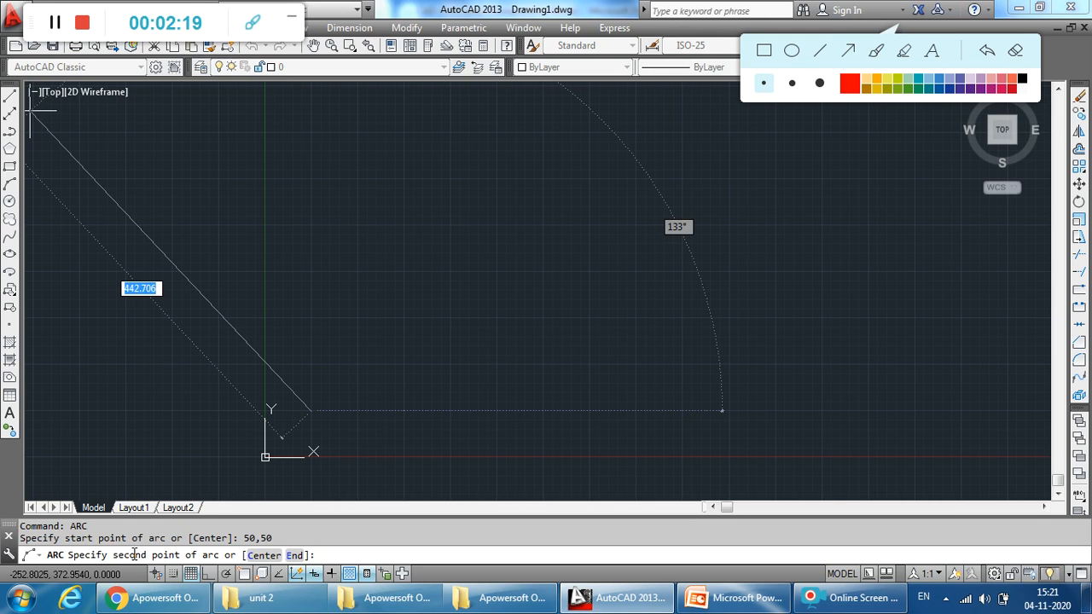
Step: Specify 100,50 as the second point of the arc that starts at 50,50
type("1")
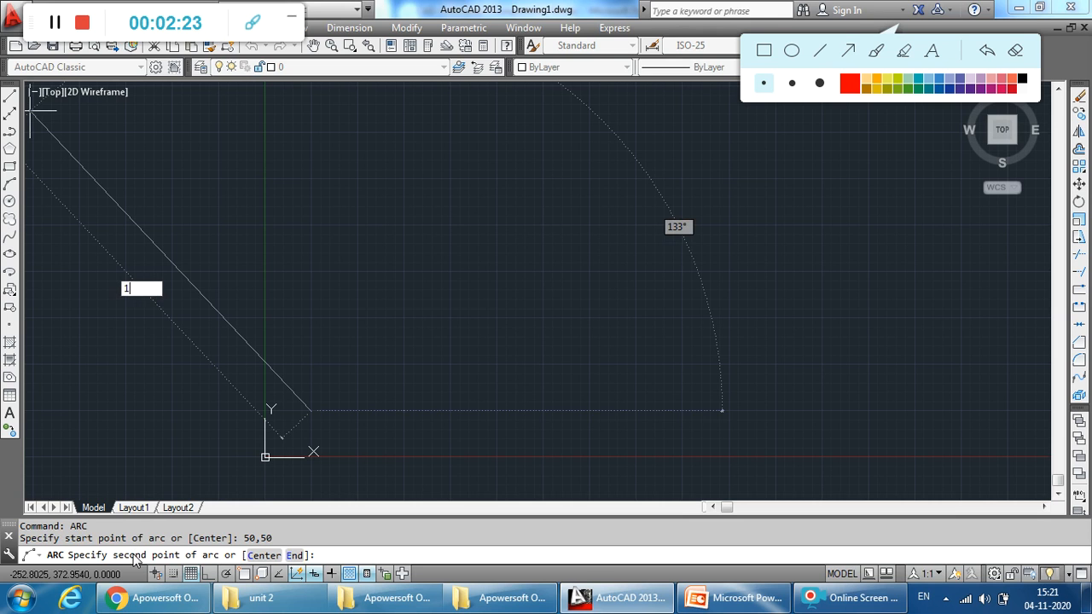
key("BackSpace")
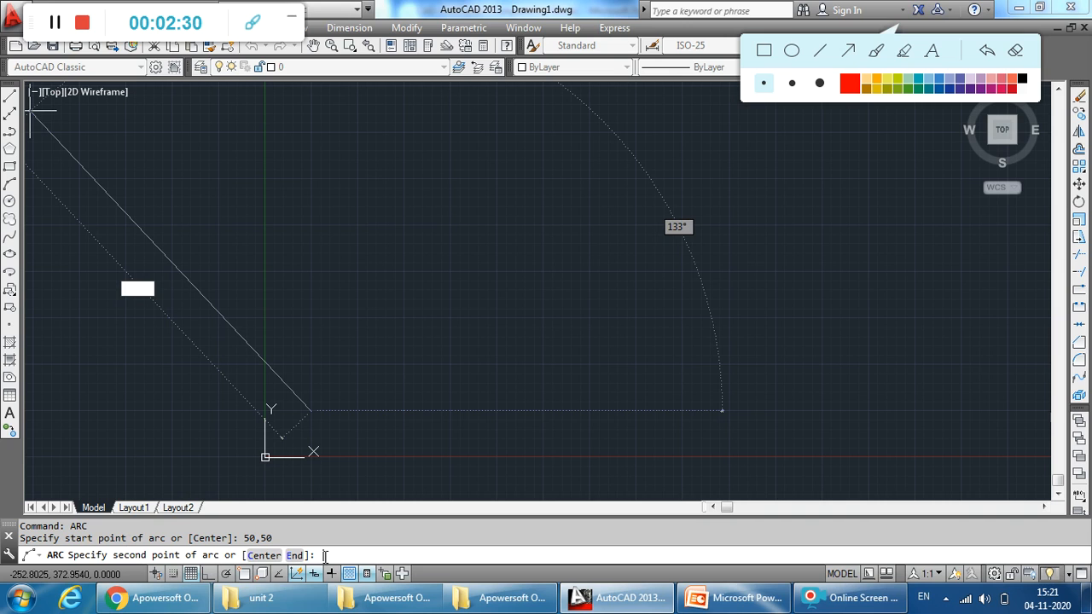
type("00")
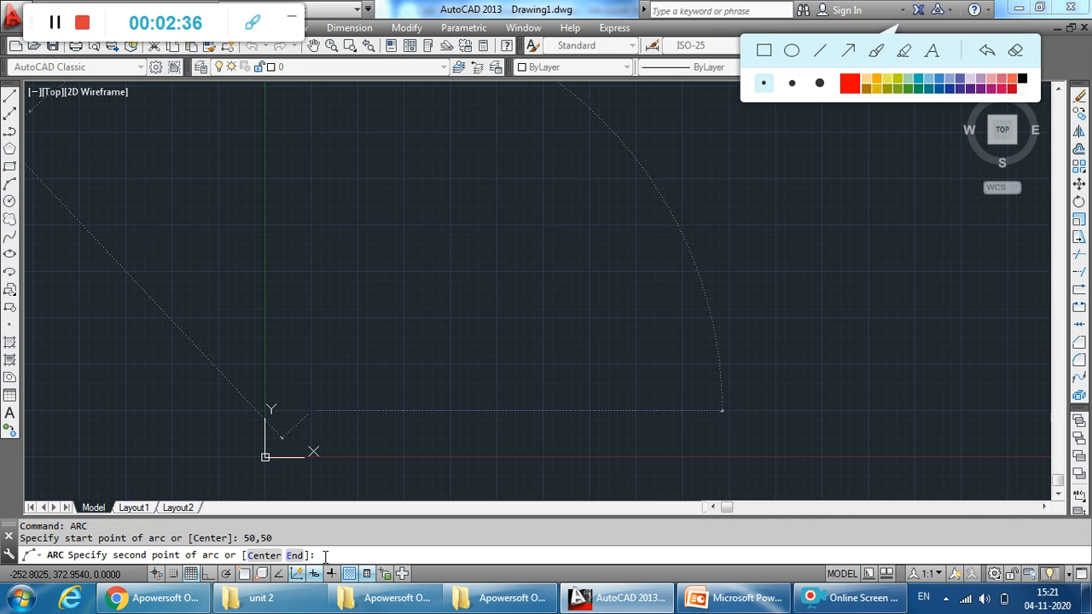
type("50")
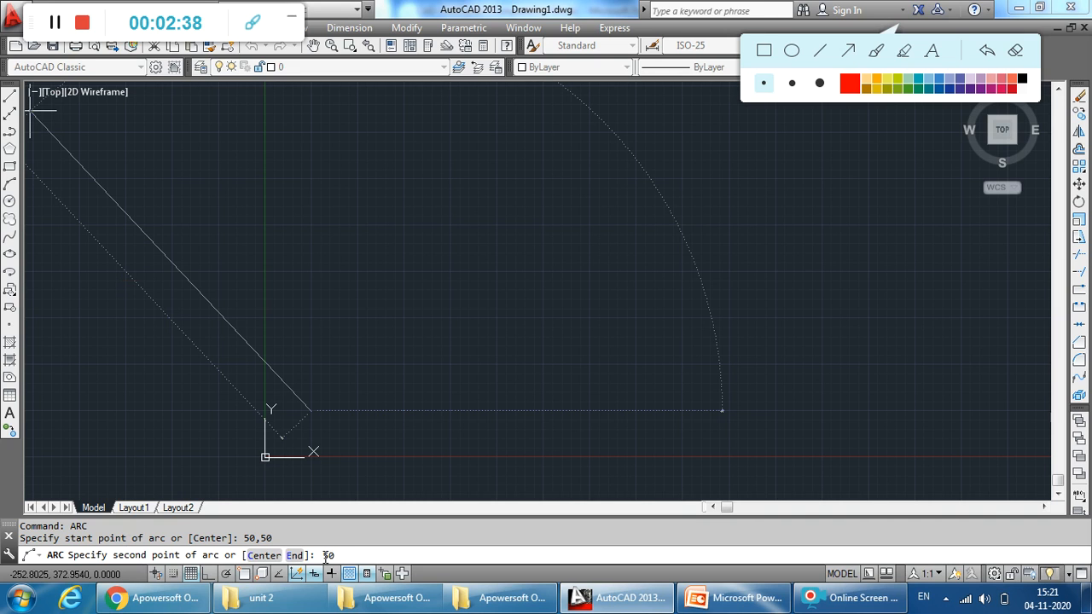
type("0,50")
key("Return")
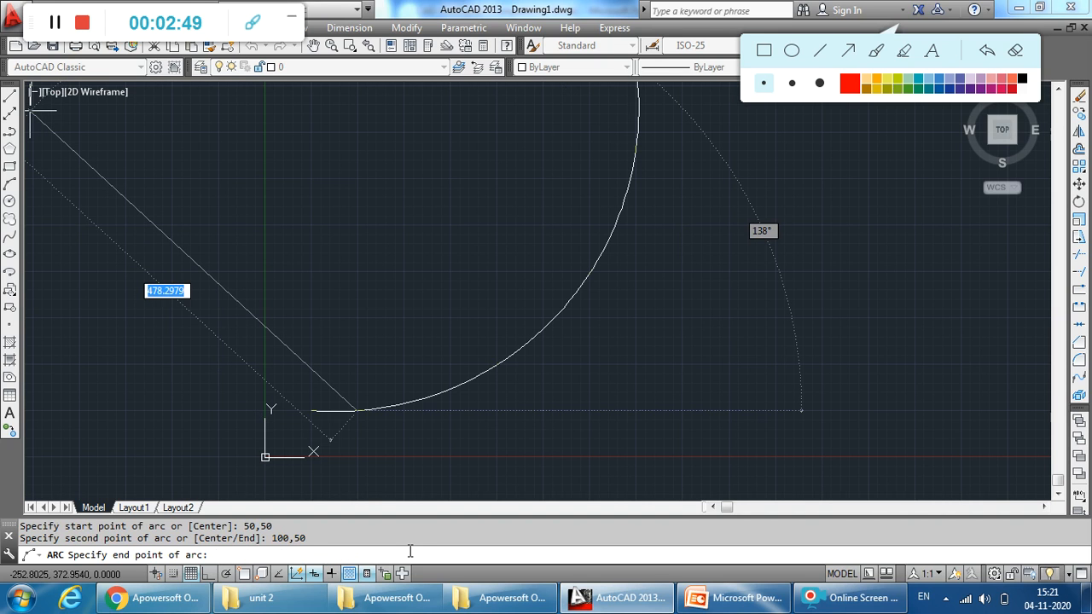
Step: Finish the three-point arc with its end point at 120,80
type("1")
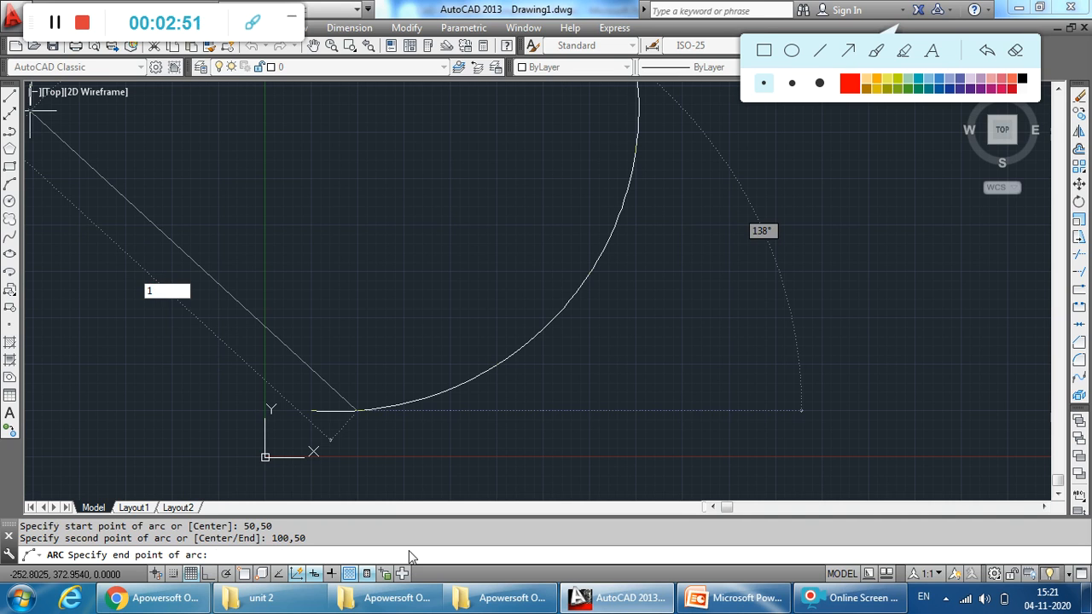
type("20")
key("Return")
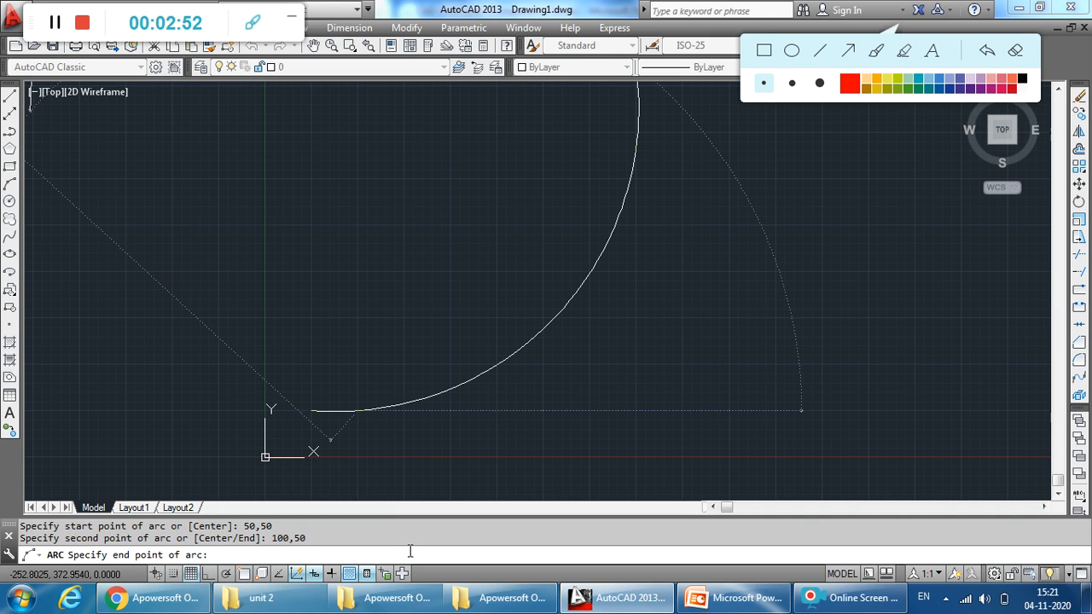
type("120,")
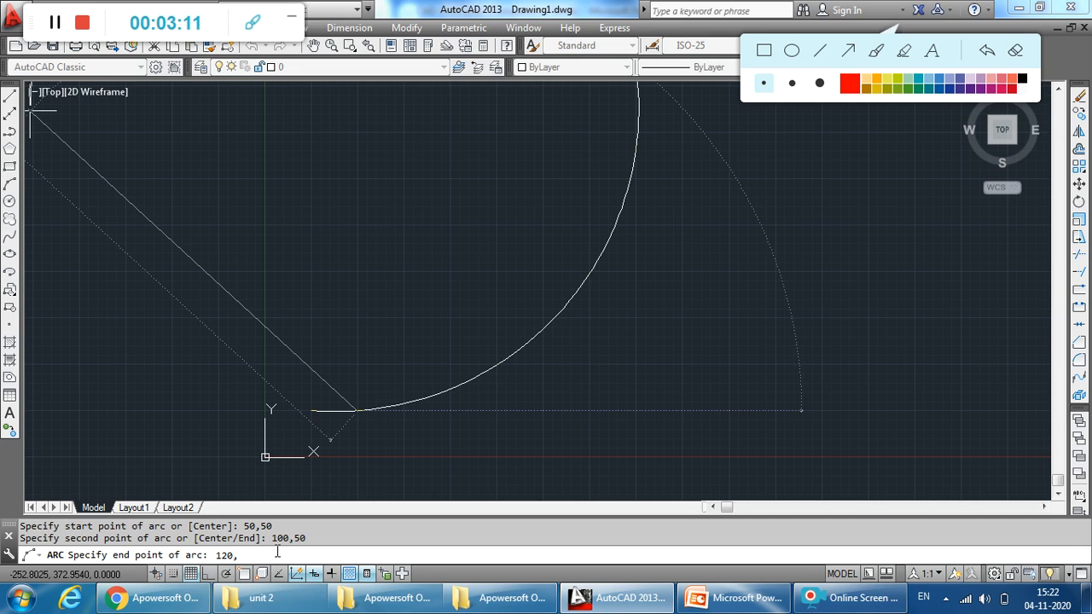
type("0")
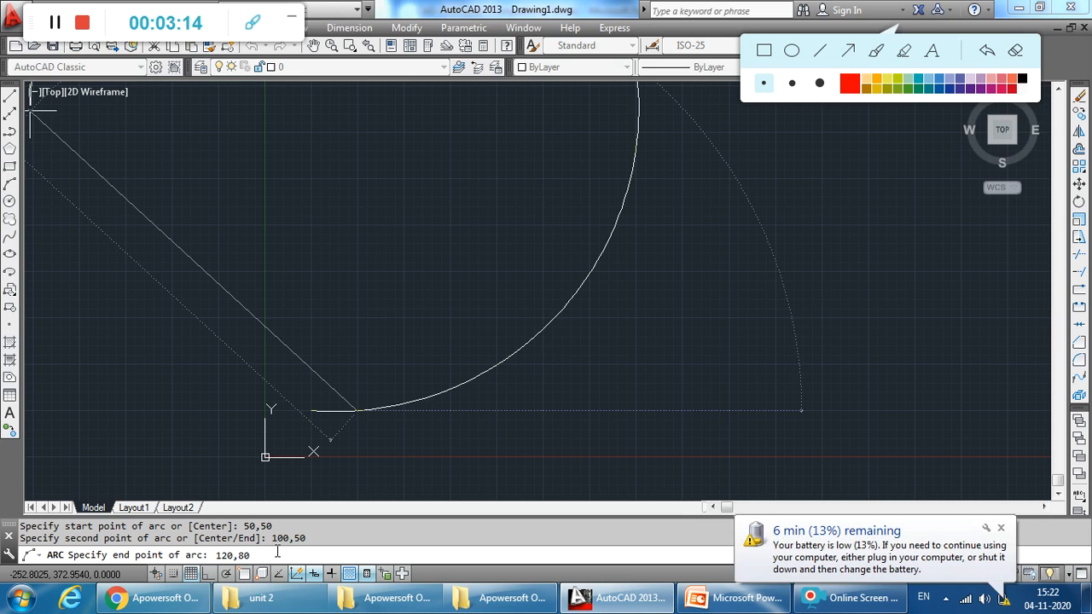
key("Return")
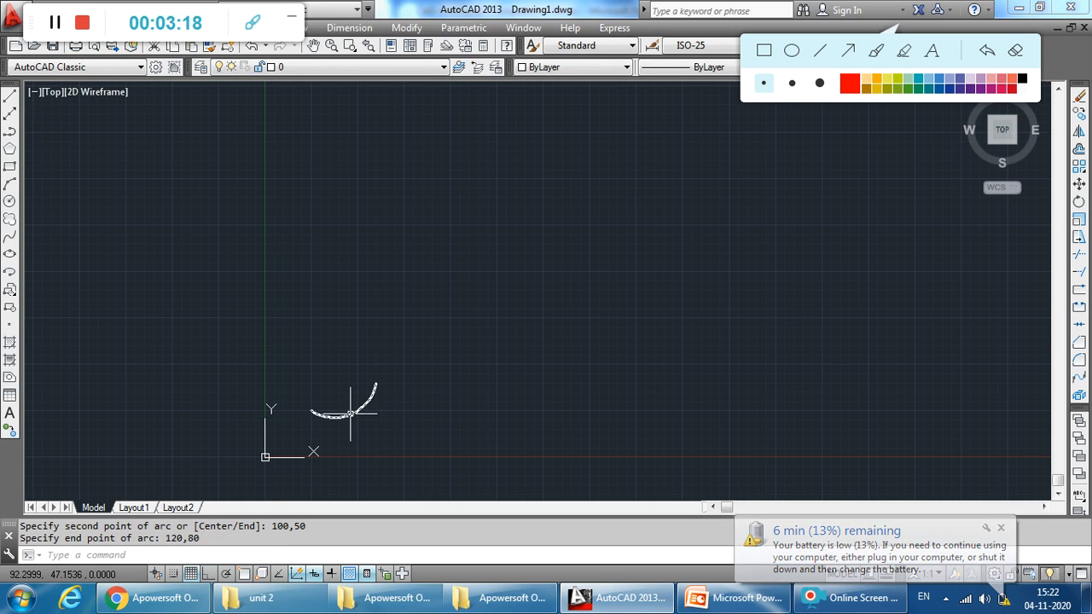
mouse_move(349, 415)
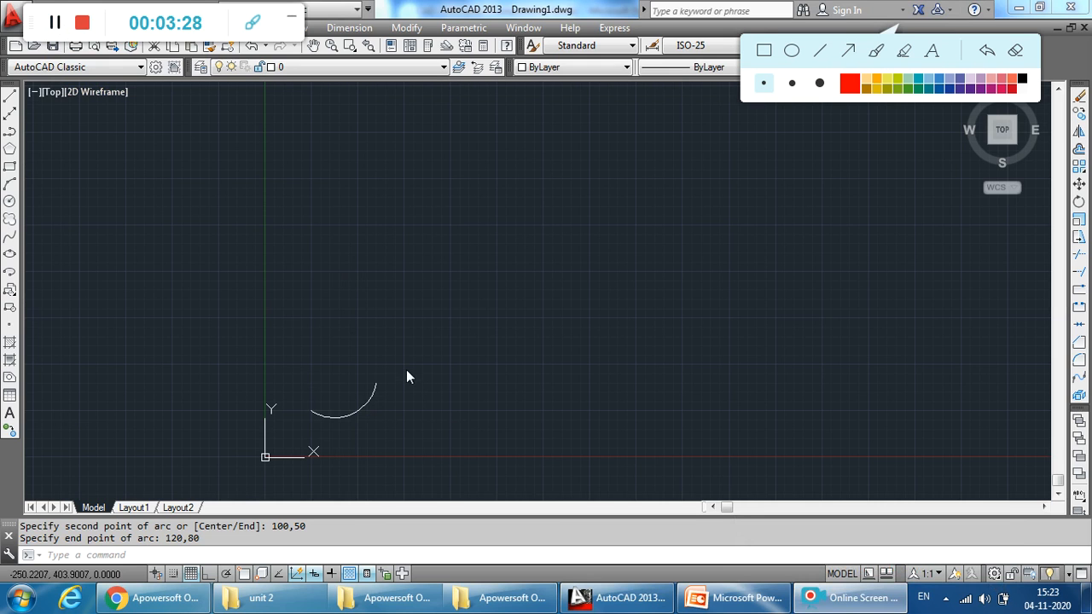
scroll(407, 369, "up", 3)
scroll(406, 370, "up", 1)
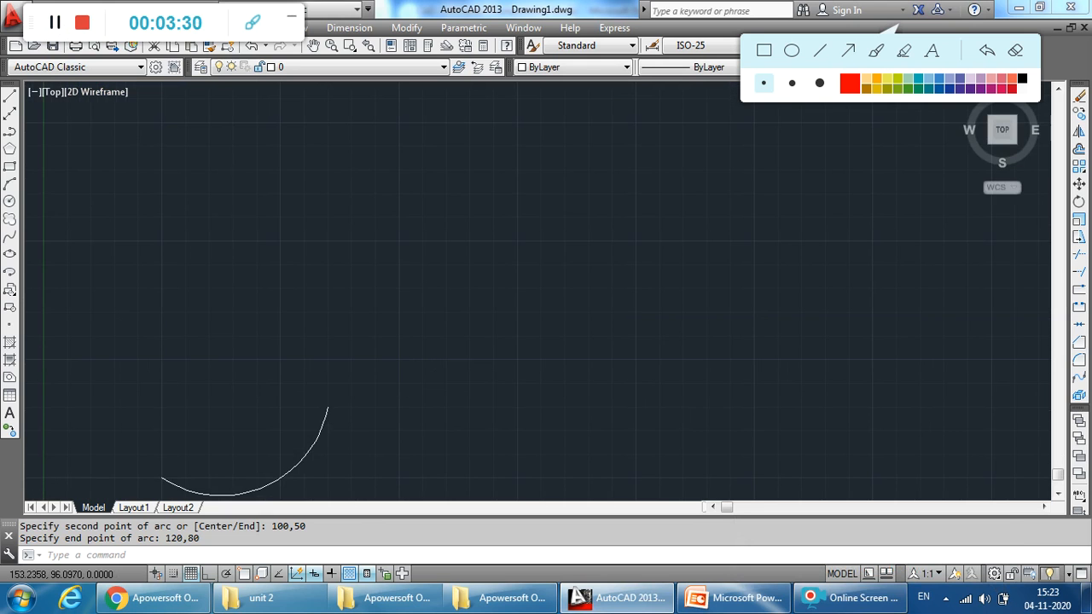
scroll(396, 354, "down", 2)
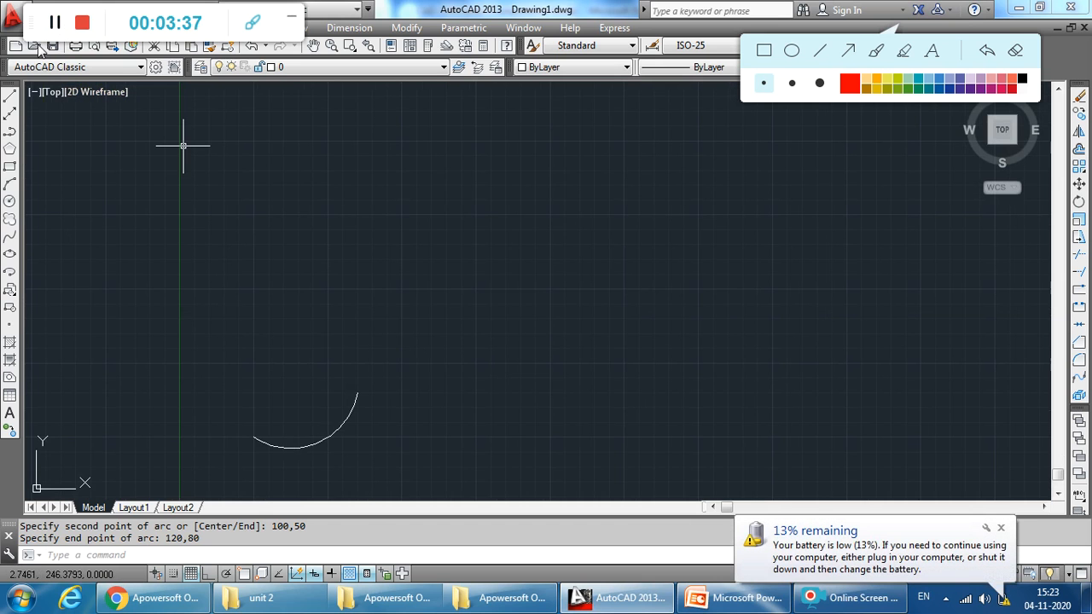
left_click(56, 23)
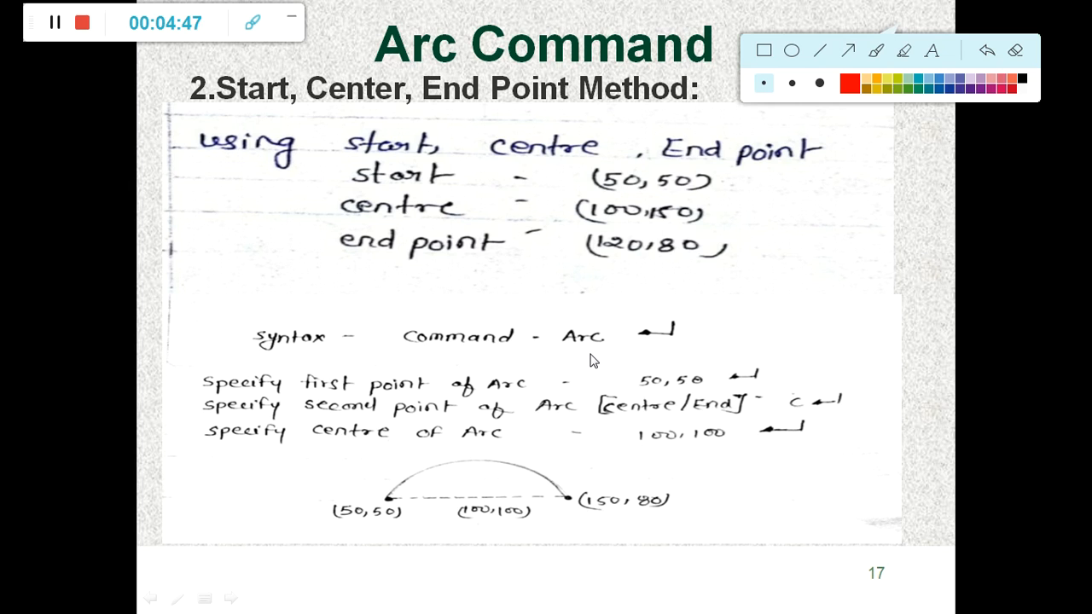
left_click(57, 34)
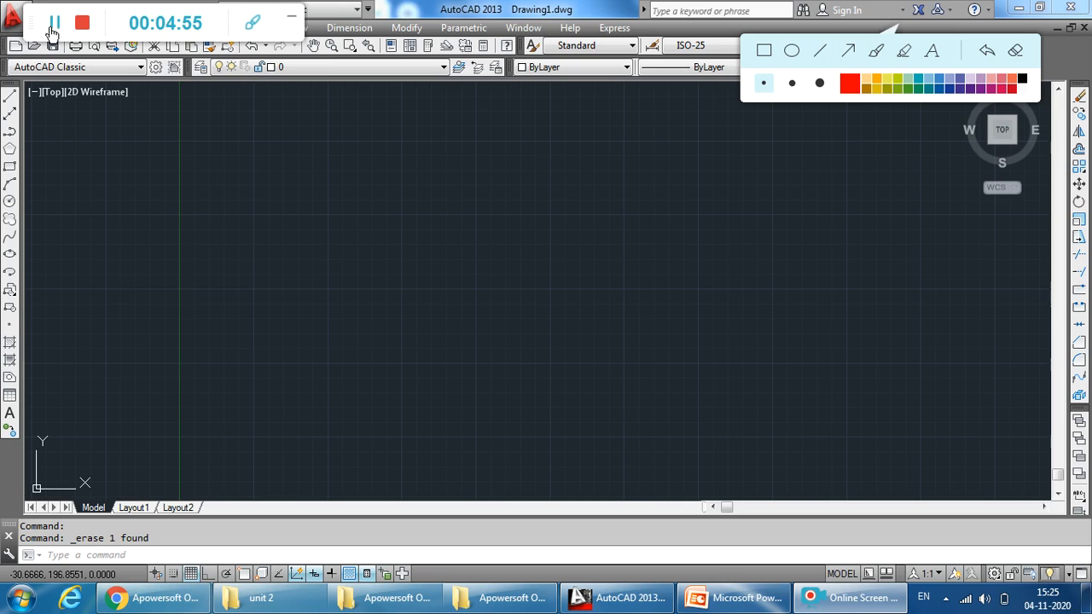
Step: Begin a new arc with the ARC command, using 50,50 as its start point
left_click(116, 555)
left_click(116, 554)
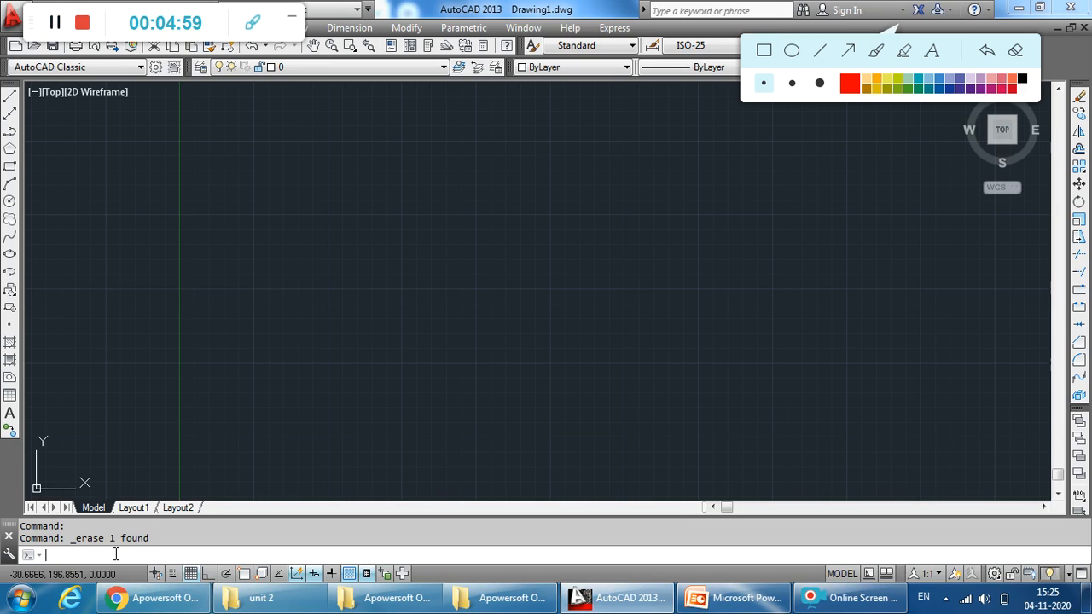
type("arc")
key("Return")
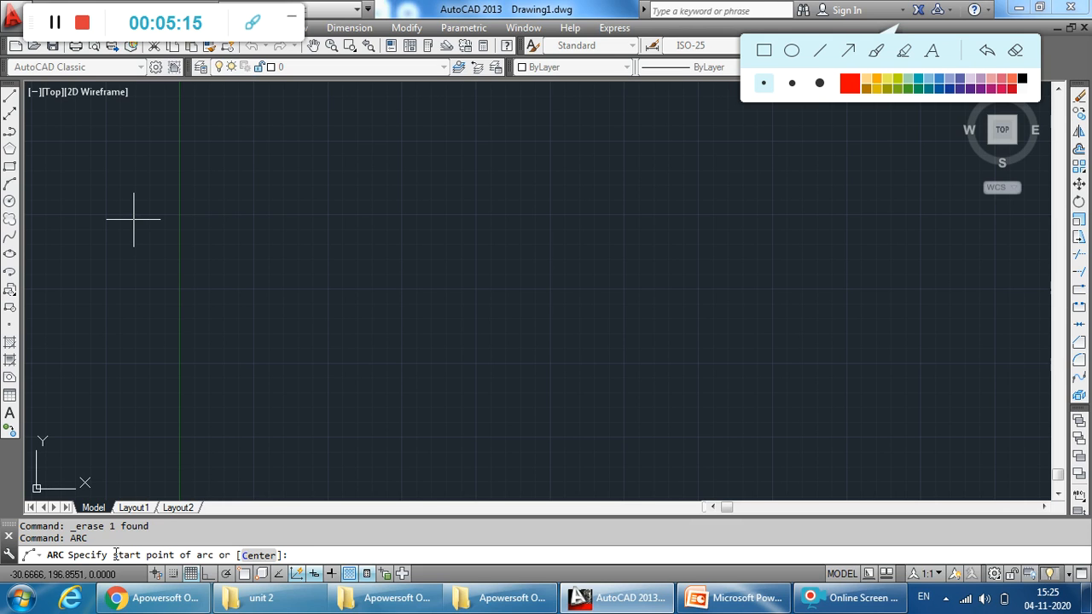
type("50,50")
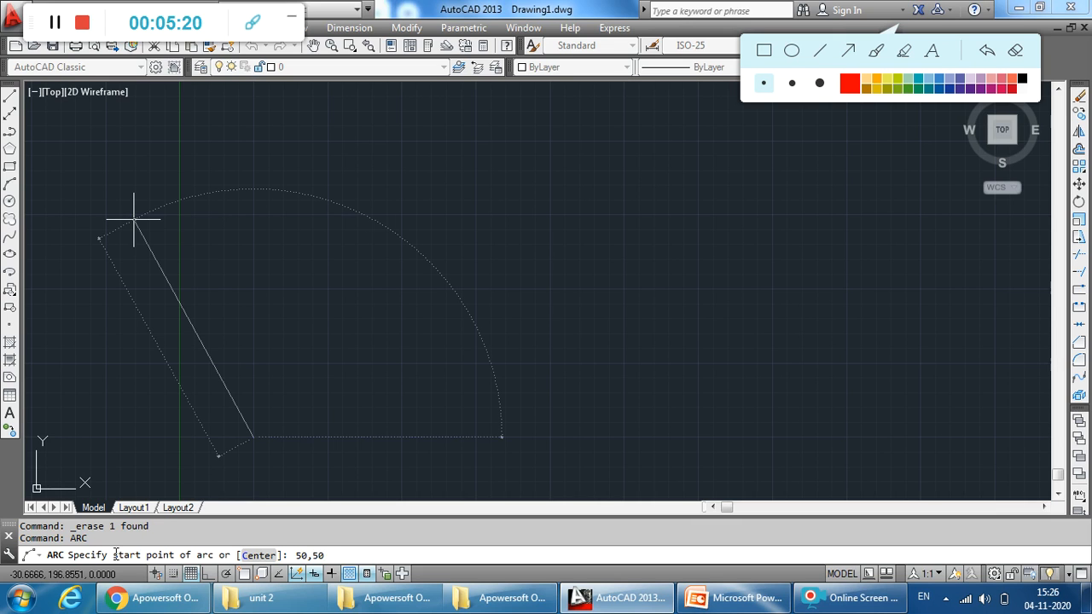
key("Return")
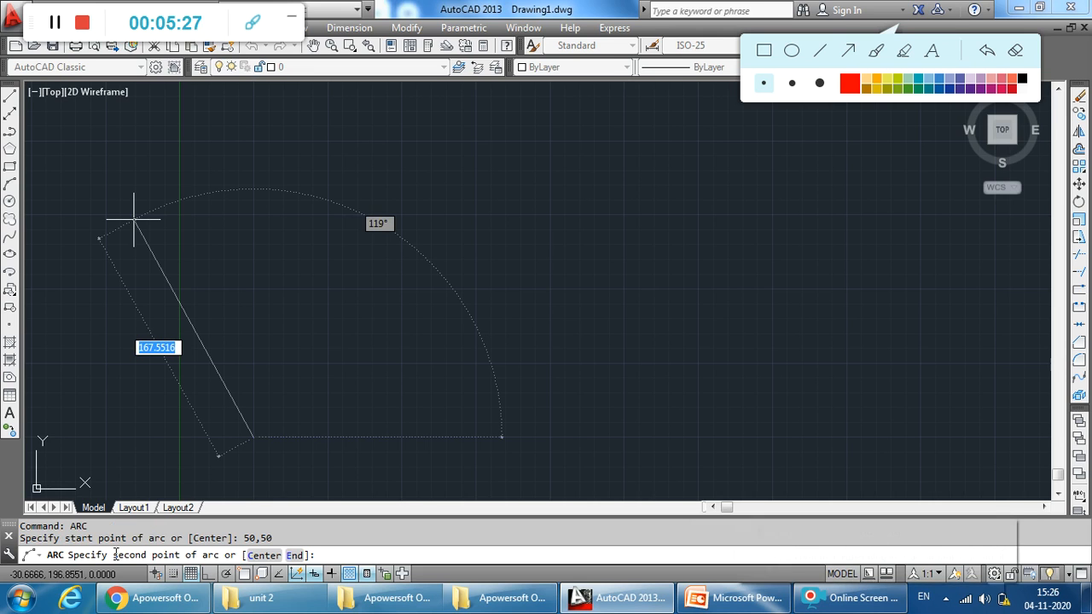
Step: Choose the Center option for the arc and place its center point at 100,100
type("c")
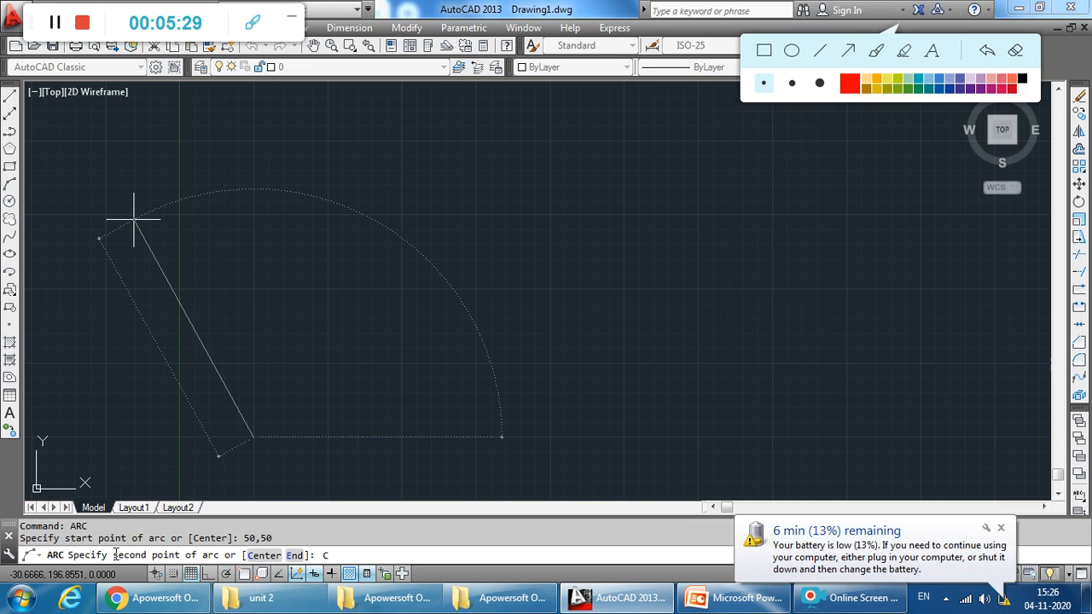
key("Return")
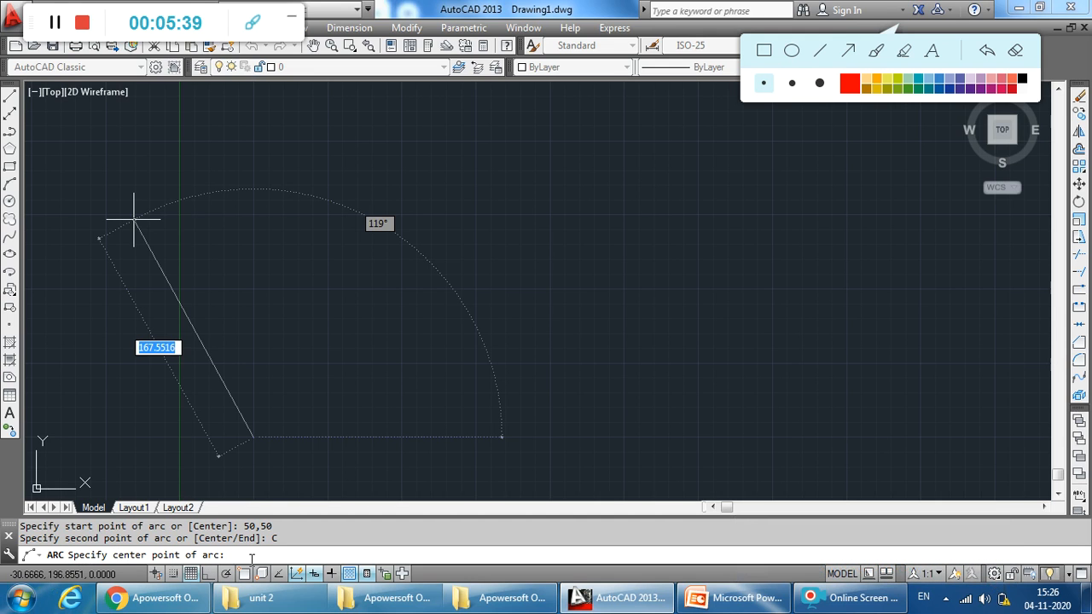
type("10")
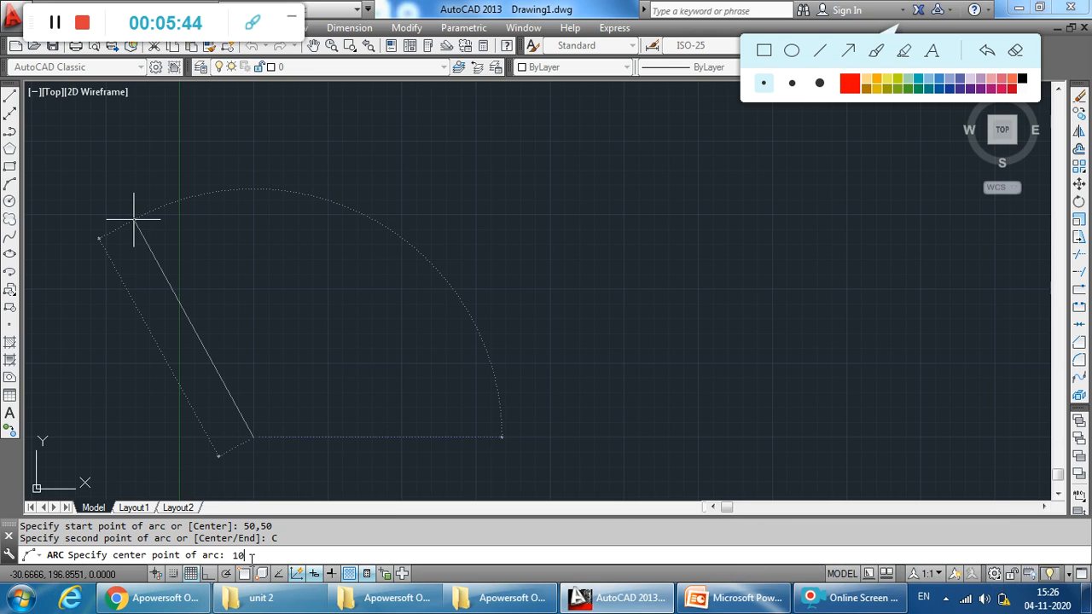
type("0,100")
key("Return")
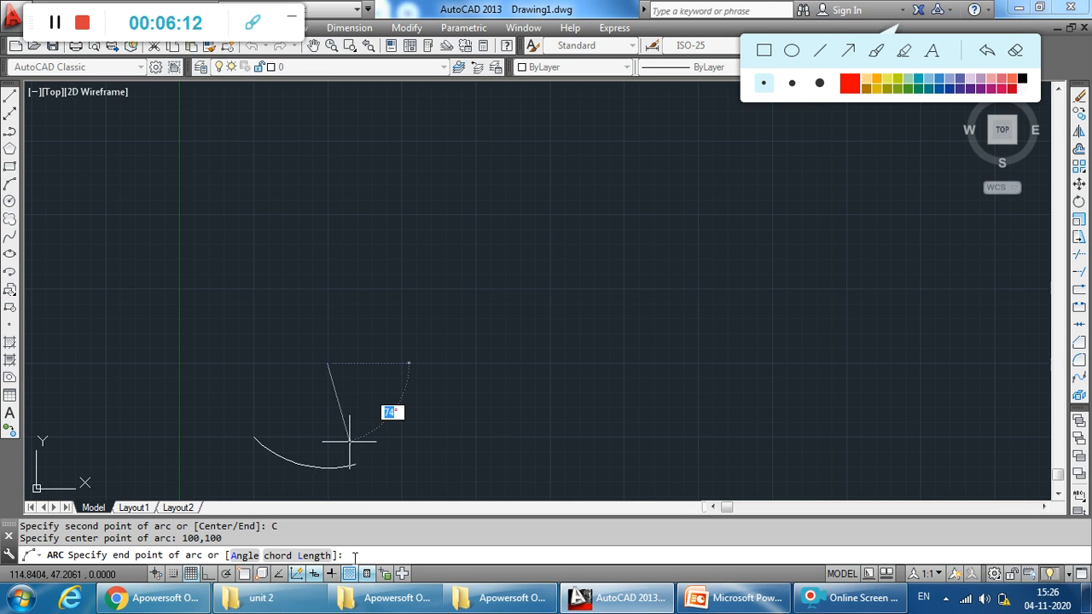
Step: Complete the start-center-end arc with its end point at 150,80
type("150")
left_click(355, 556)
type("15")
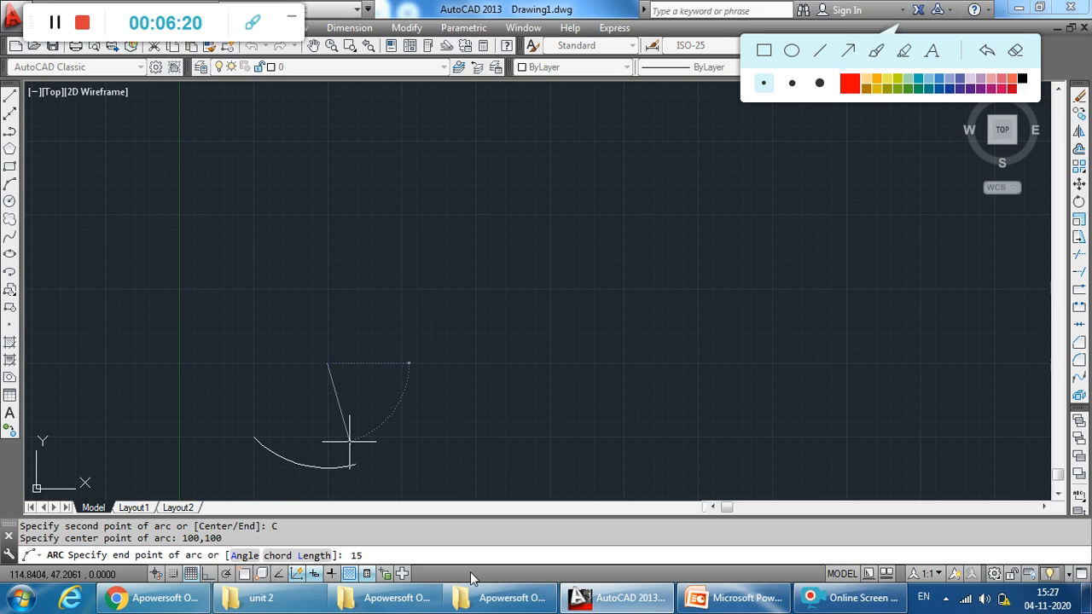
type("0,80")
key("Return")
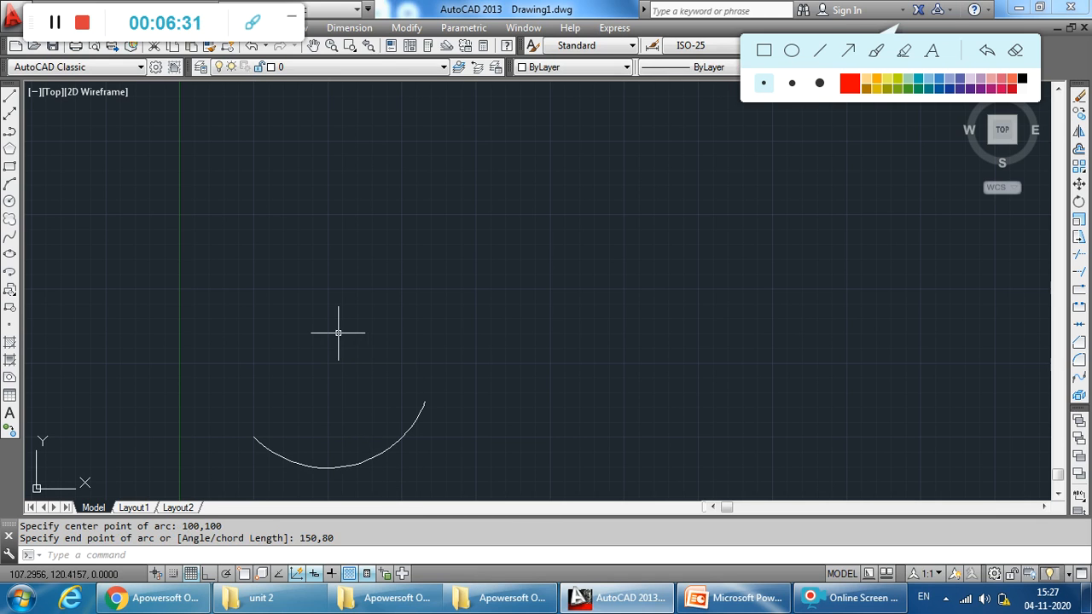
scroll(443, 428, "up", 2)
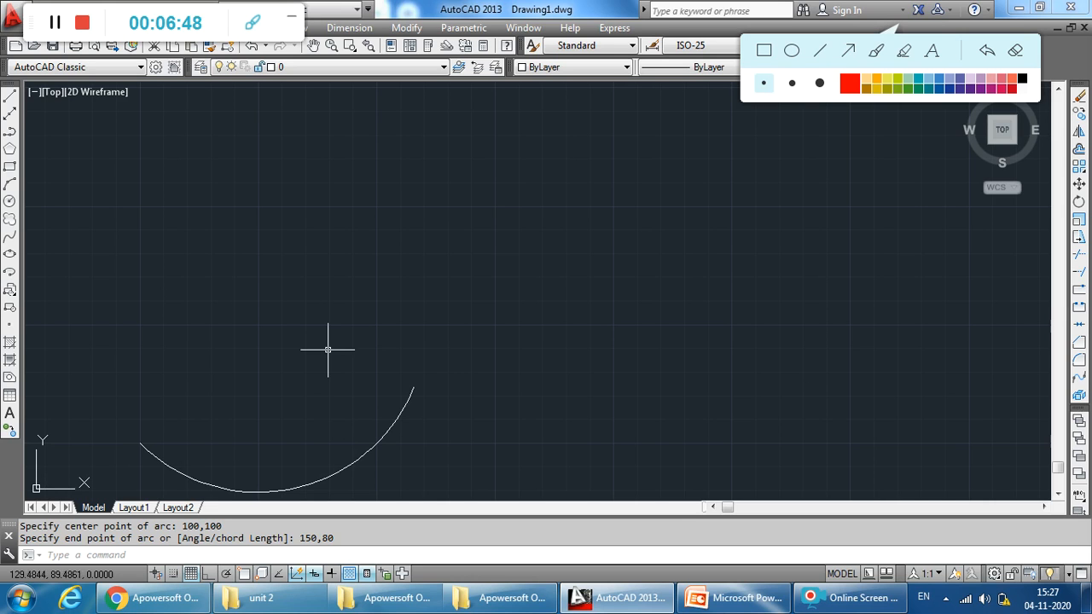
left_click(54, 25)
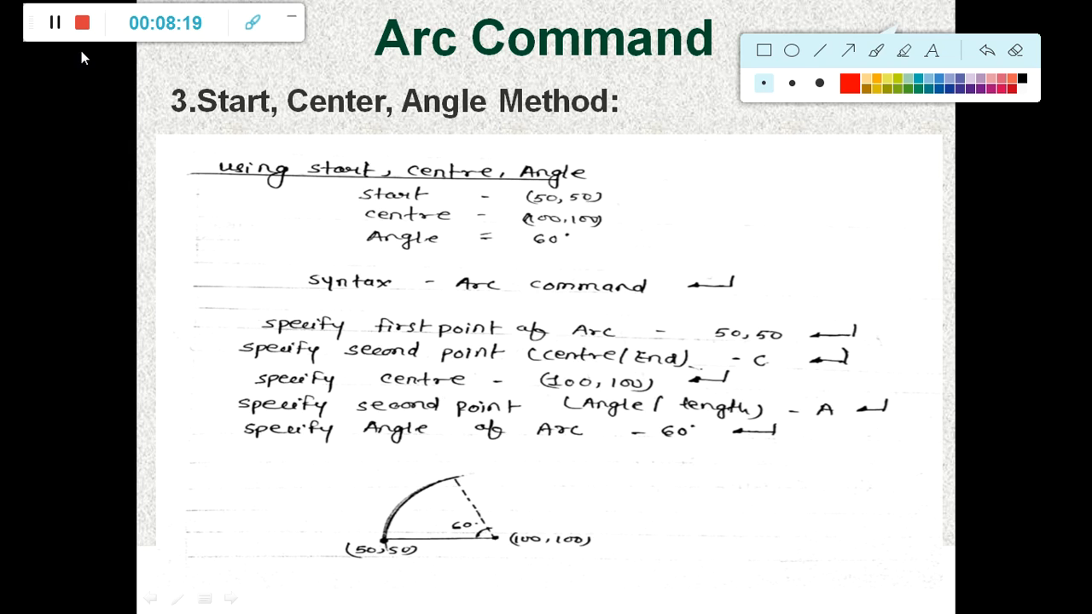
left_click(56, 33)
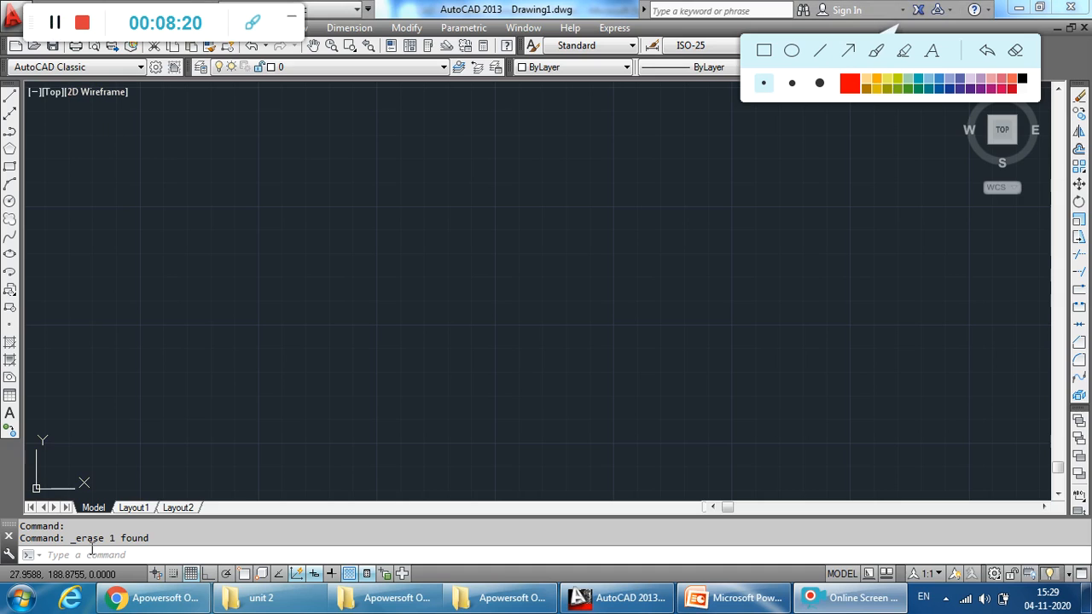
Step: Begin another arc with the ARC command, starting at point 50,50
left_click(90, 555)
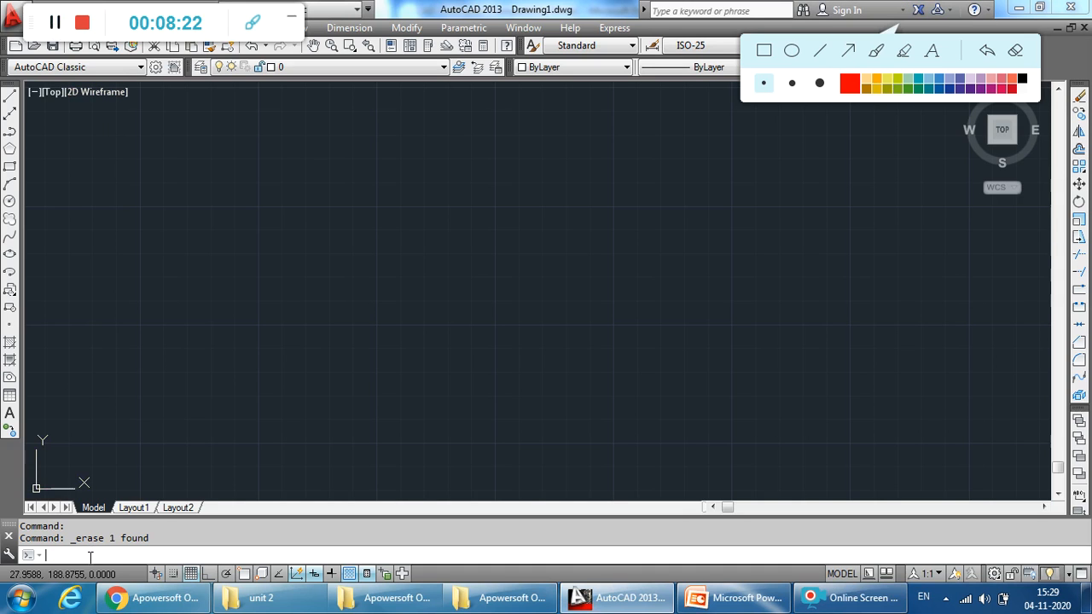
type("ARC")
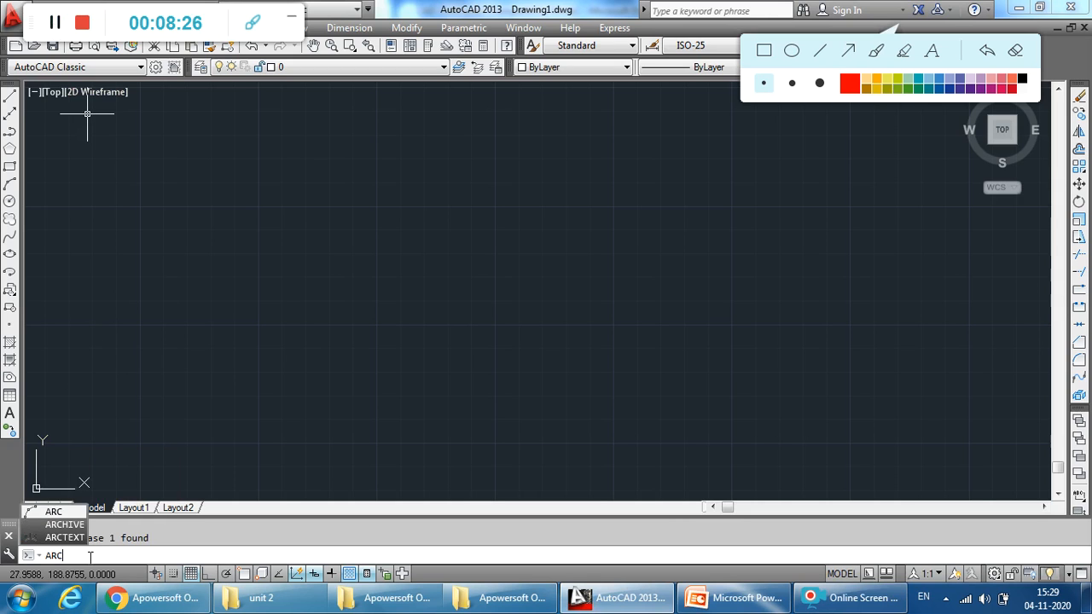
key("Return")
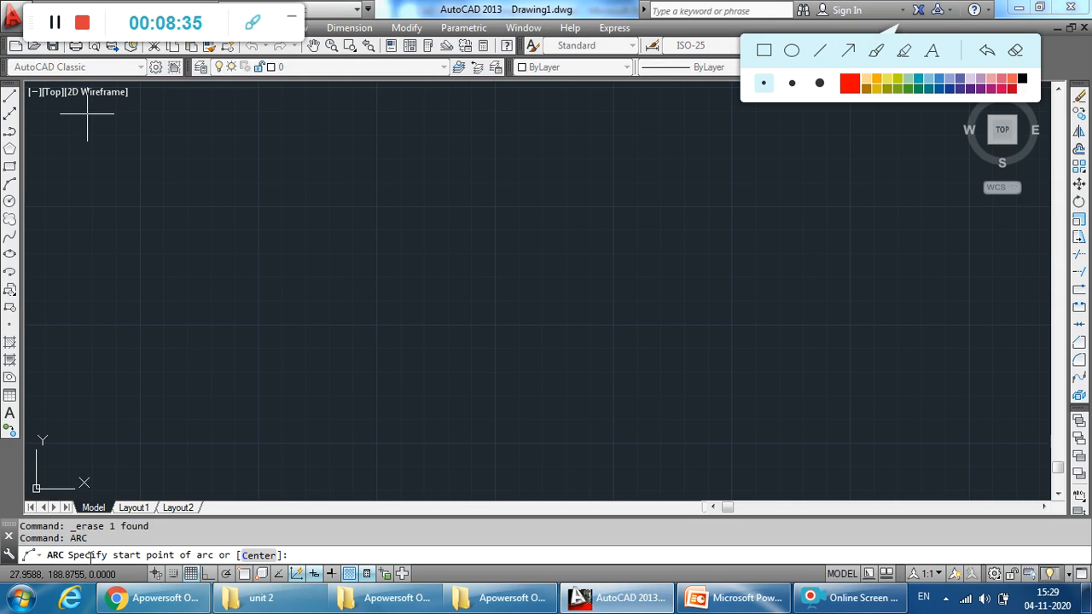
type("50,50")
key("Return")
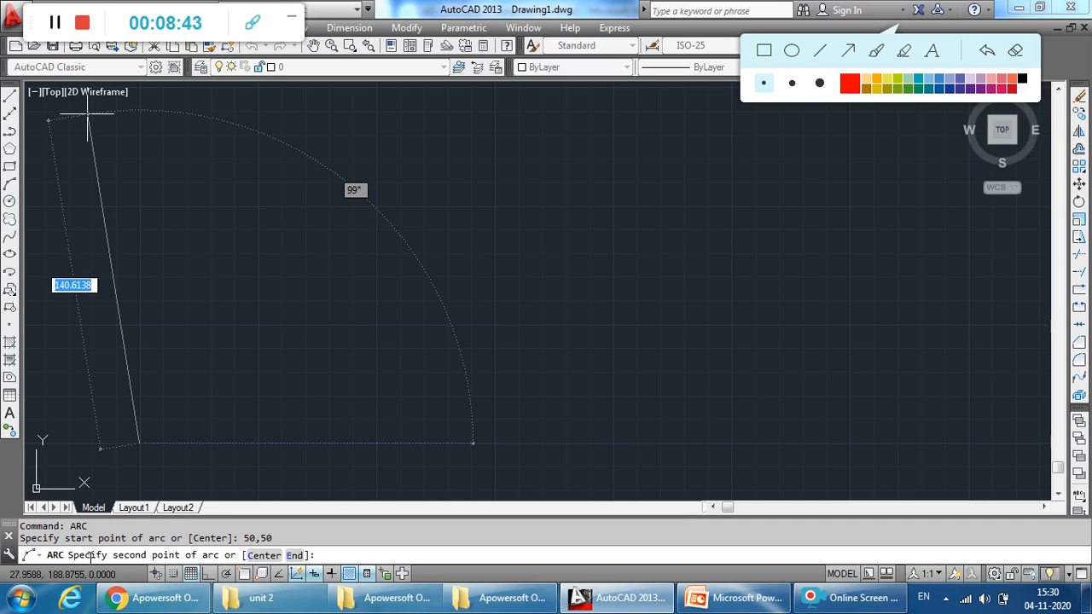
Step: Choose the Center option for the arc starting at 50,50 and place its center point at 100,100
type("c")
key("BackSpace")
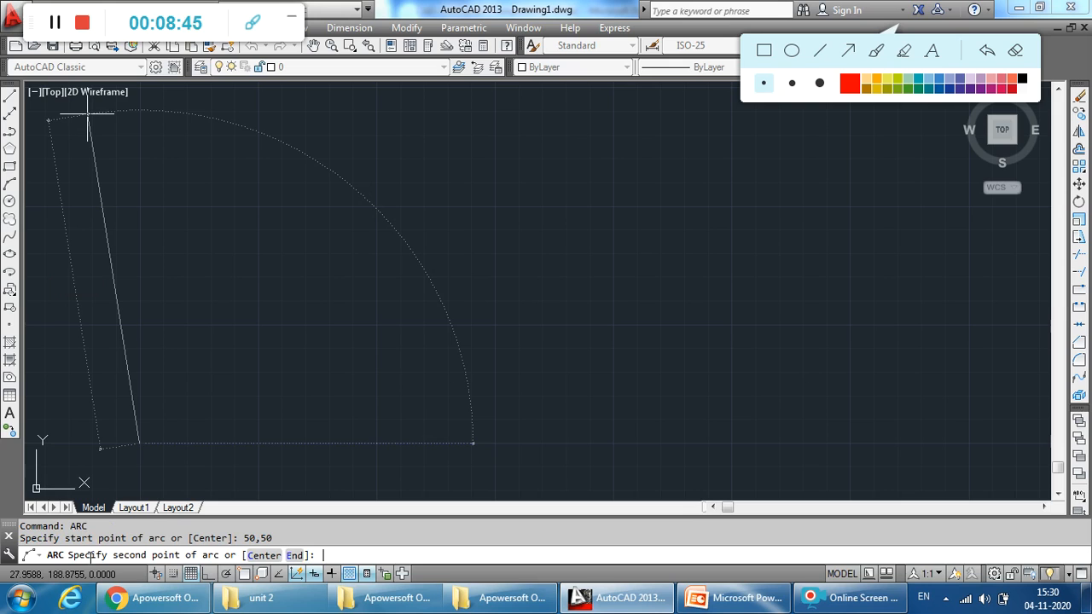
key("Return")
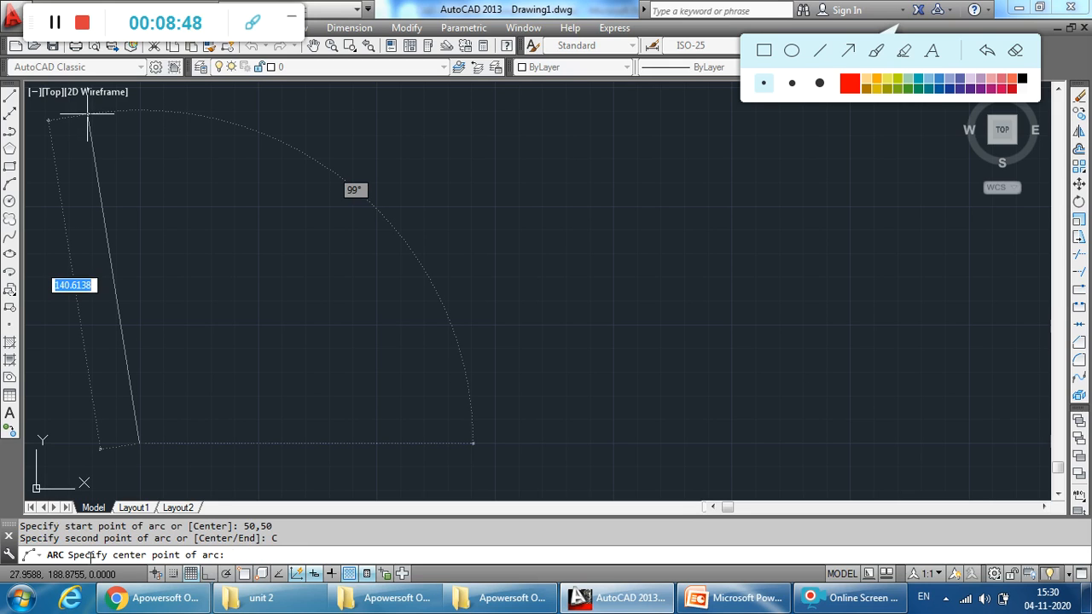
type("100")
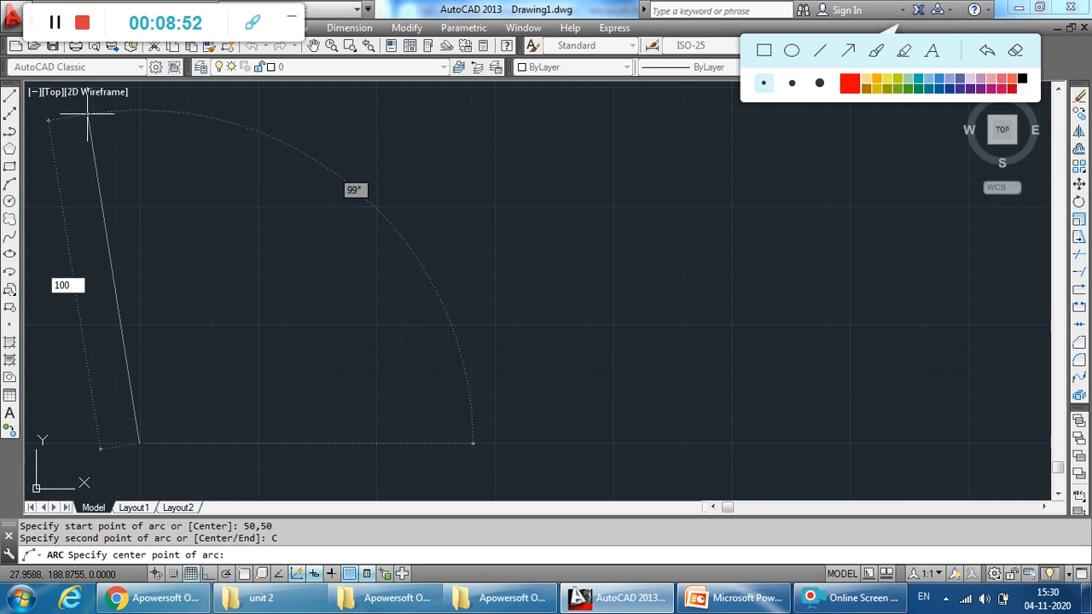
key("F12")
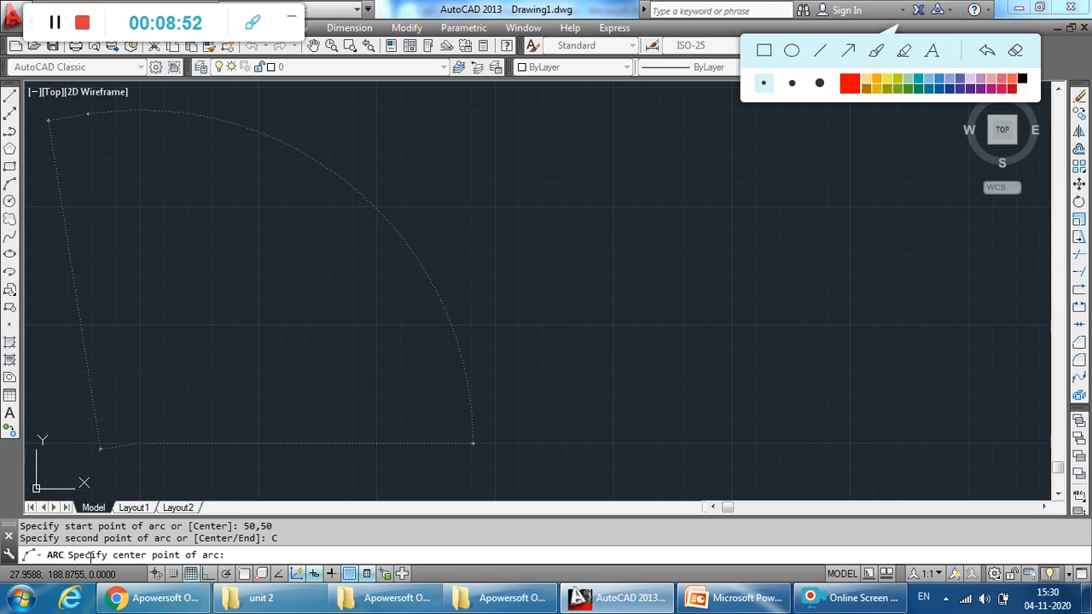
type("10")
type("0,1")
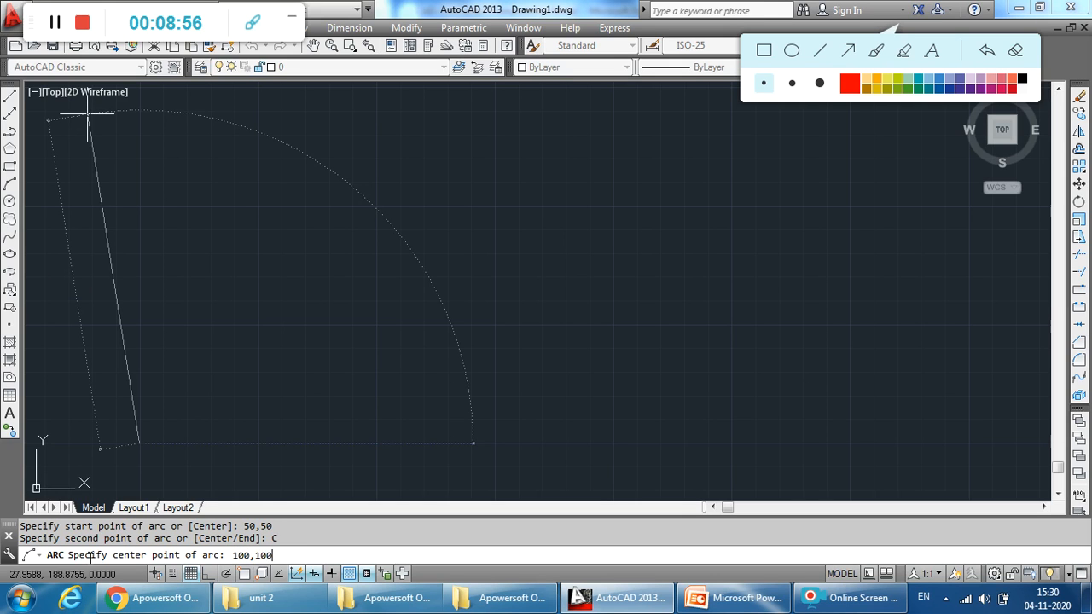
key("Return")
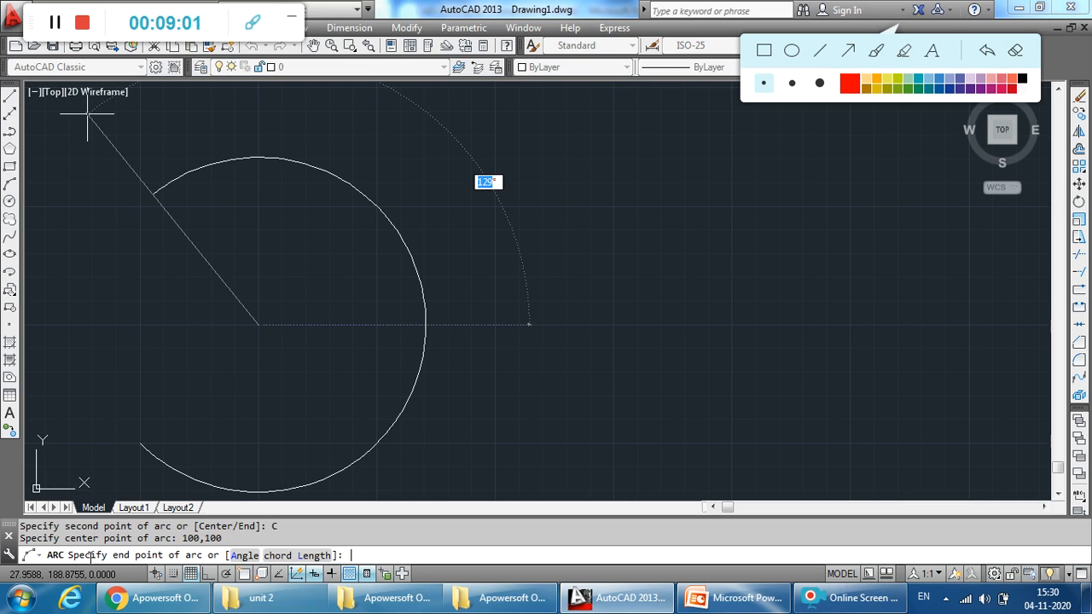
Step: Complete the start-center-angle arc using the Angle option with an included angle of 60 degrees
type("A")
key("Return")
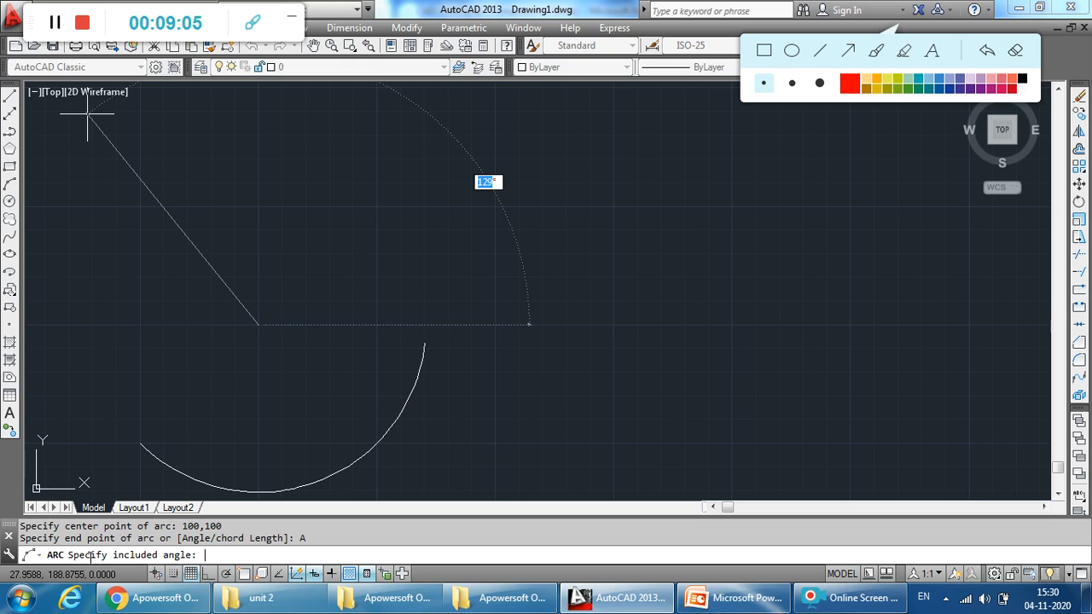
type("60")
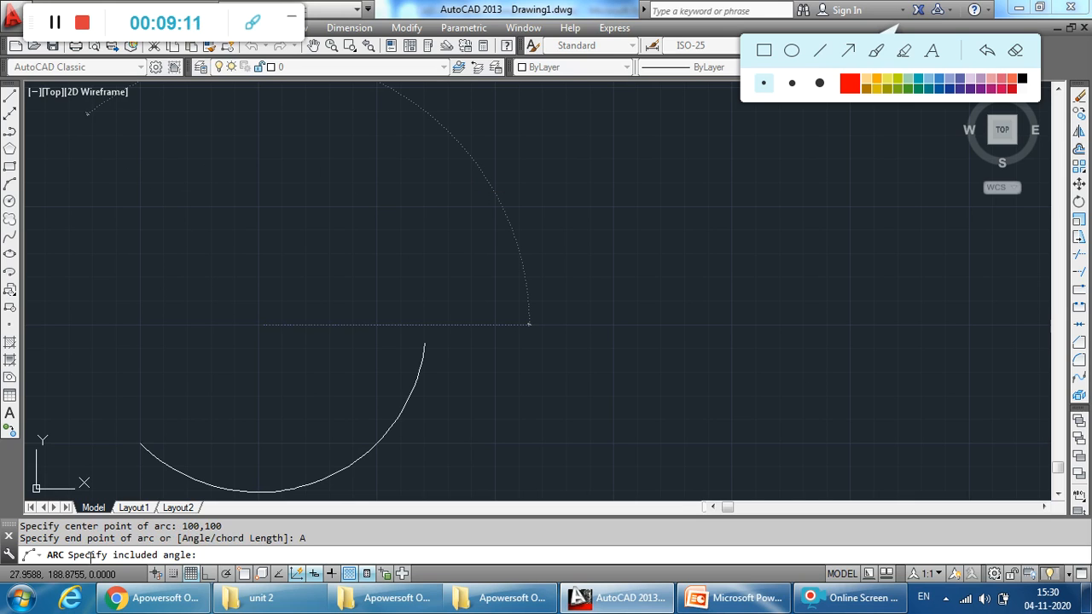
type("0")
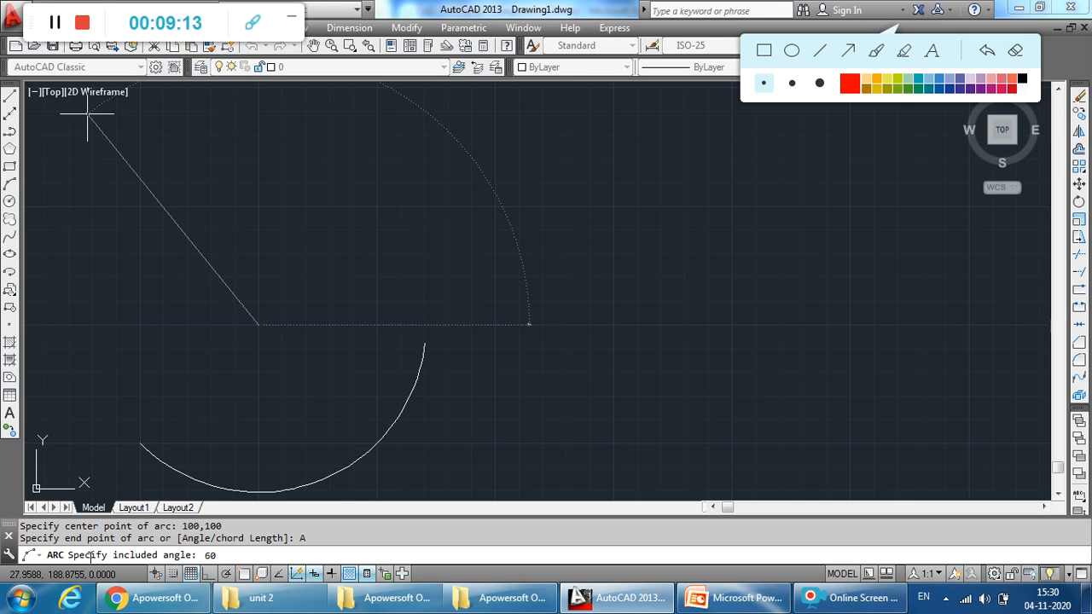
key("Return")
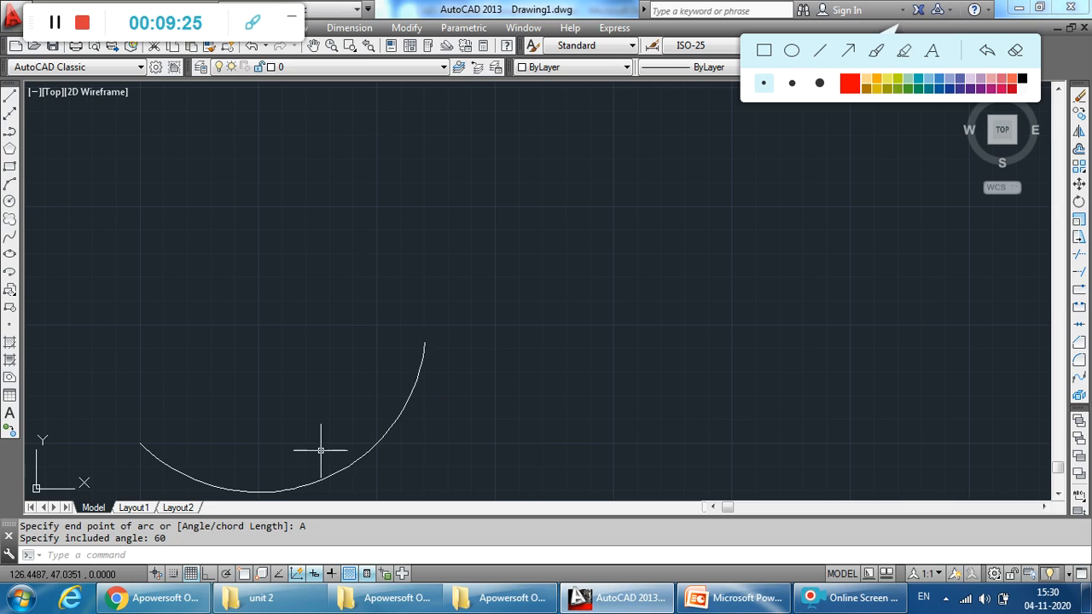
left_click(52, 30)
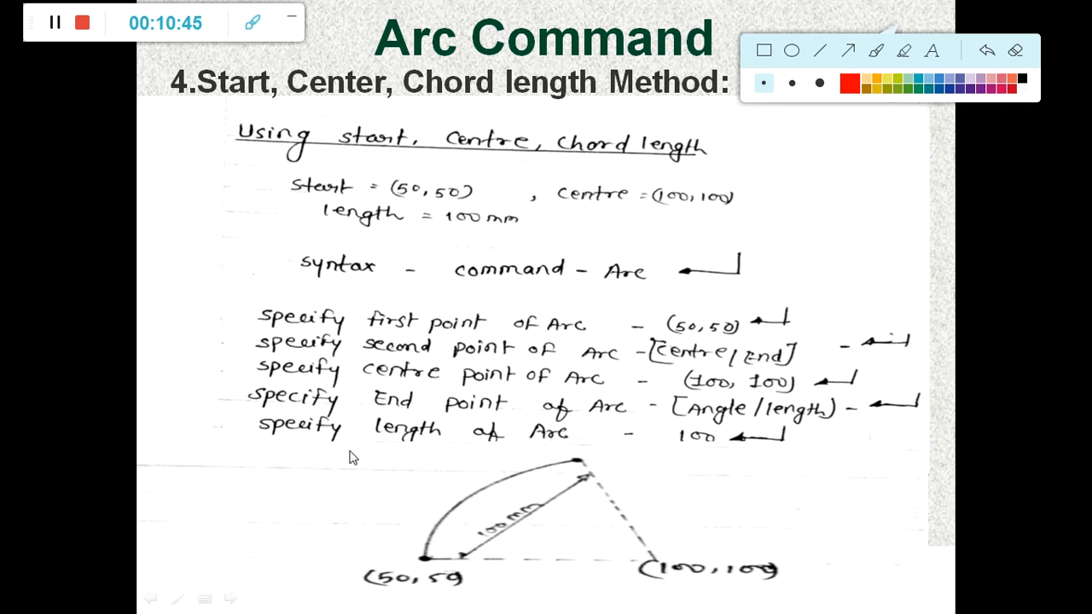
left_click(54, 34)
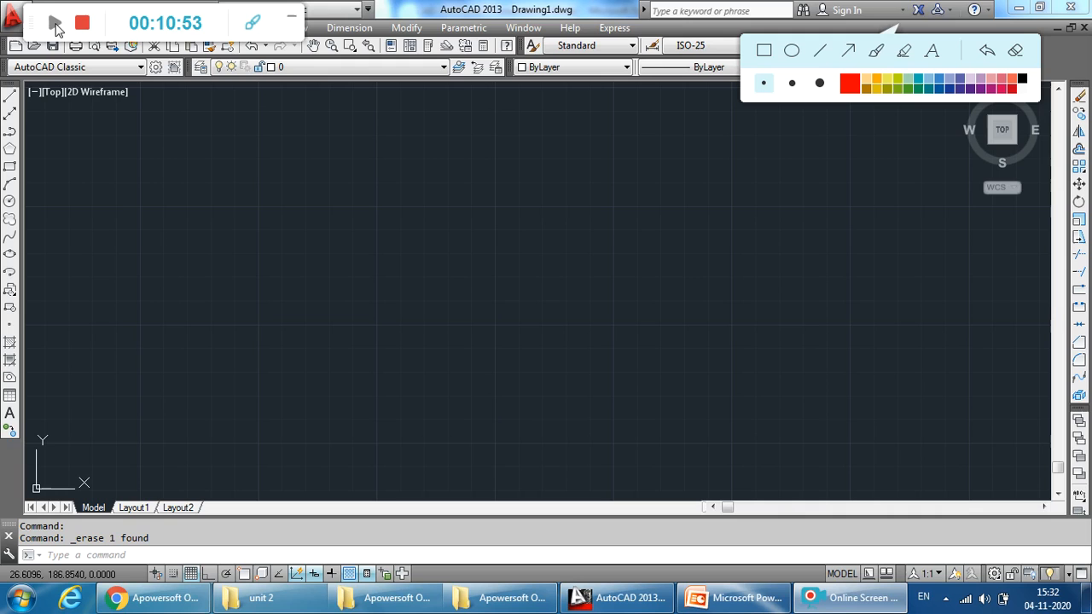
left_click(54, 26)
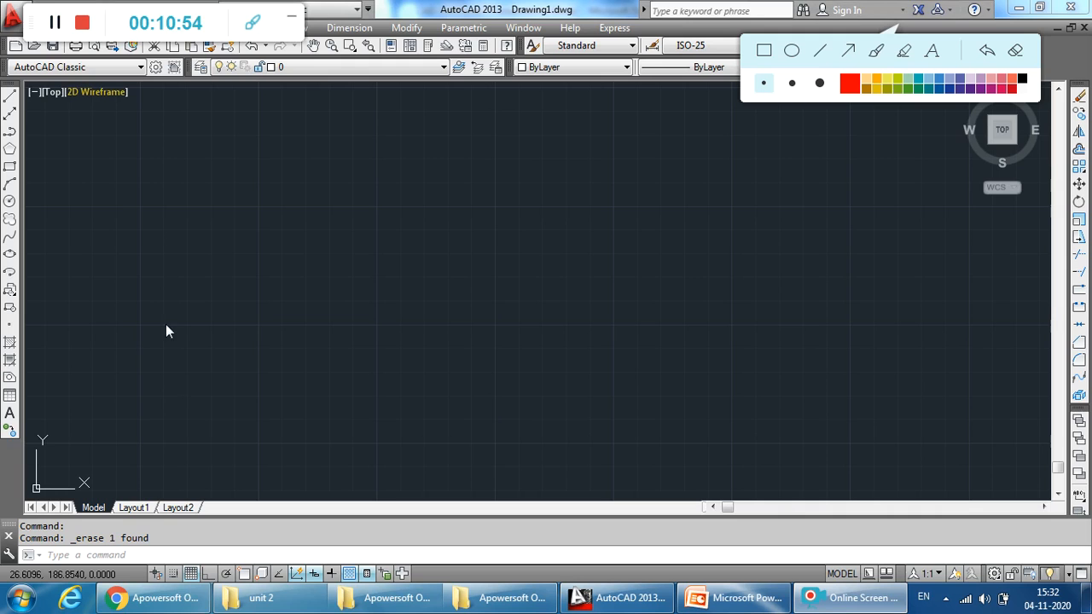
Step: Begin a new arc with the ARC command, using 50,50 as its start point
left_click(145, 555)
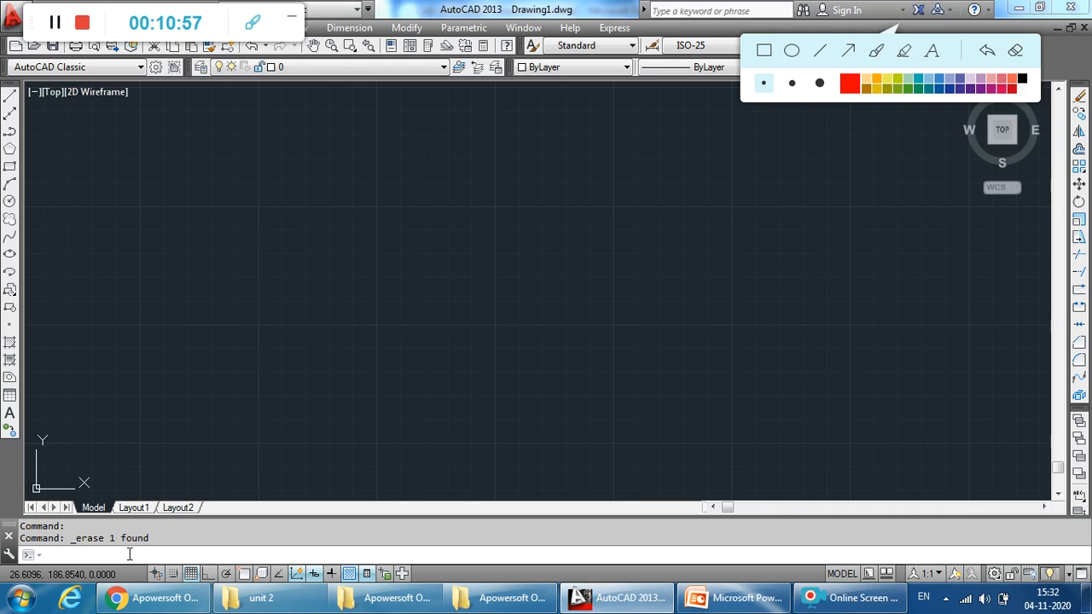
type("ARC")
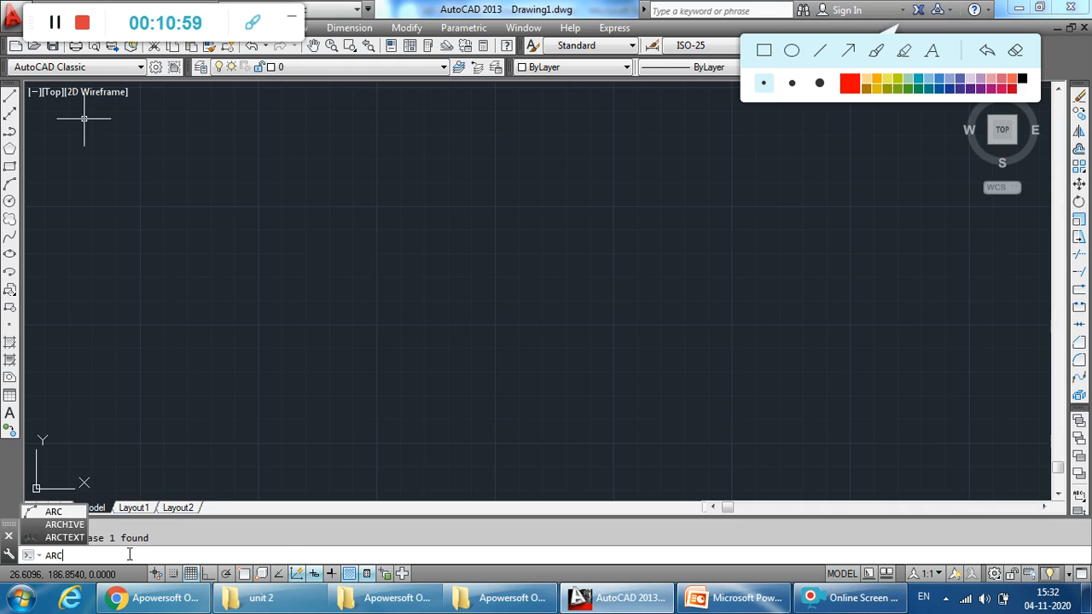
key("Return")
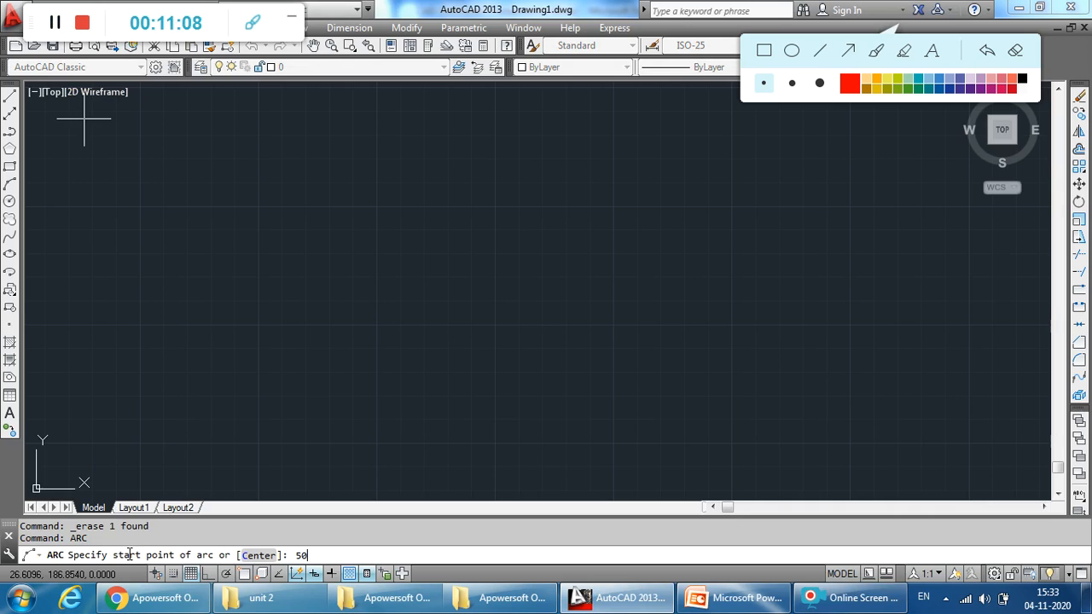
key("Return")
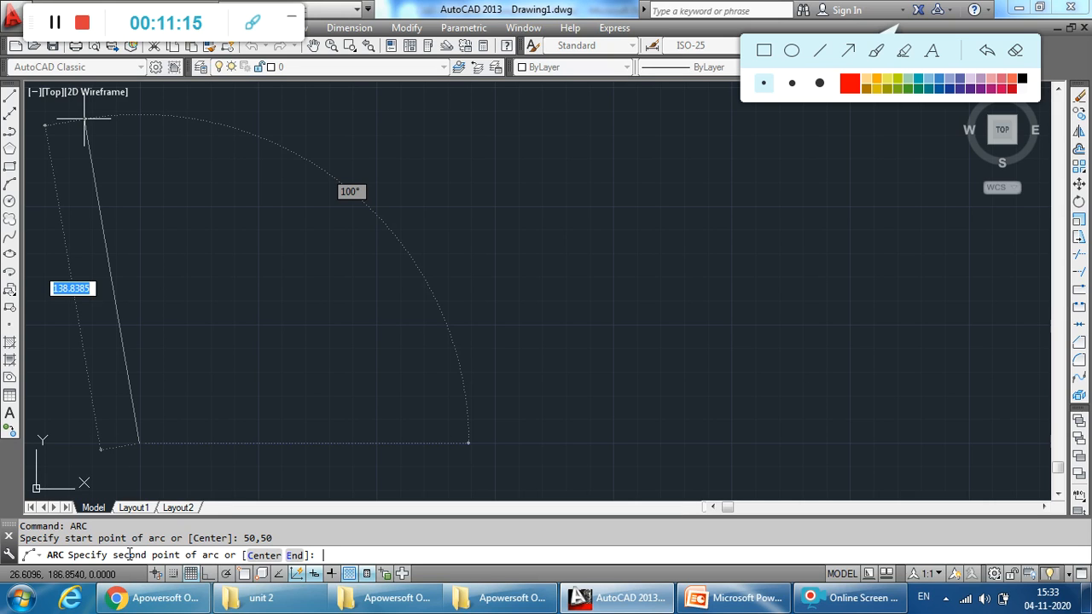
Step: Choose the Center option for the new arc and set its center point to 100,100
type("C")
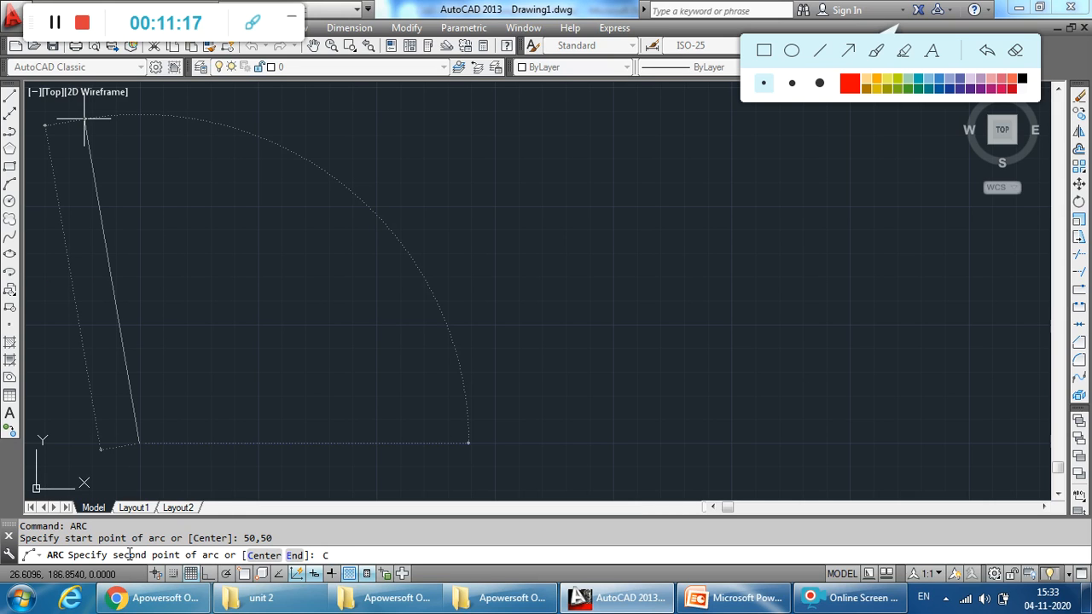
key("Return")
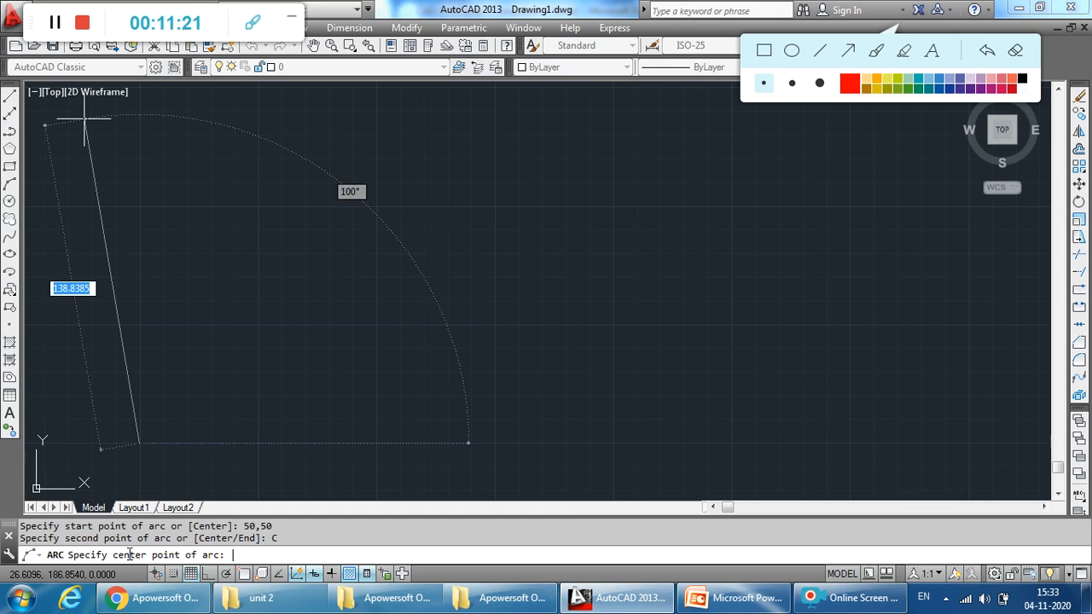
type("100")
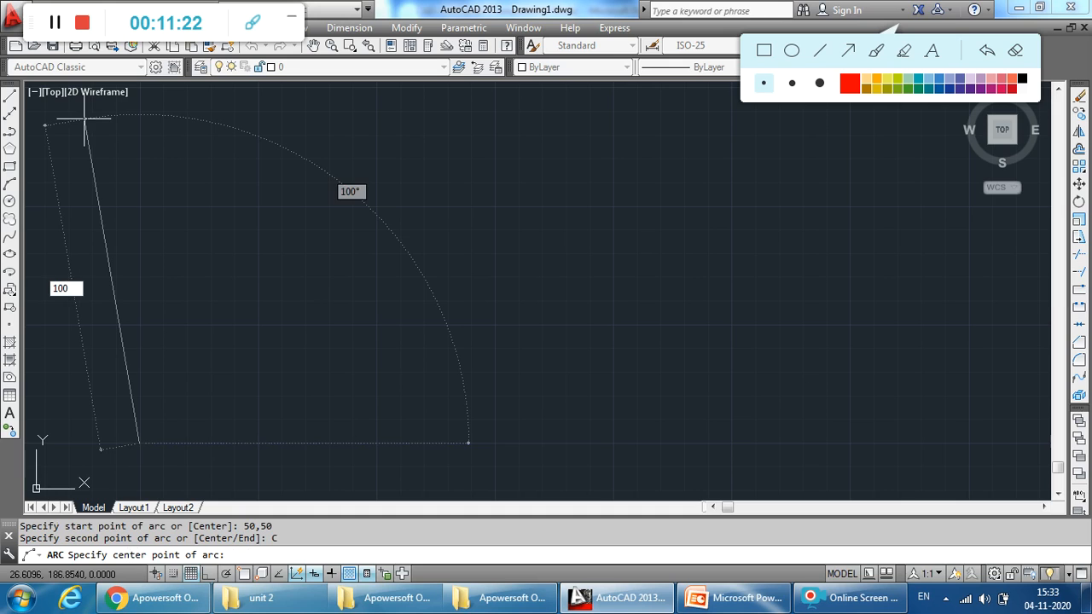
left_click(128, 555)
type("100,100")
key("Return")
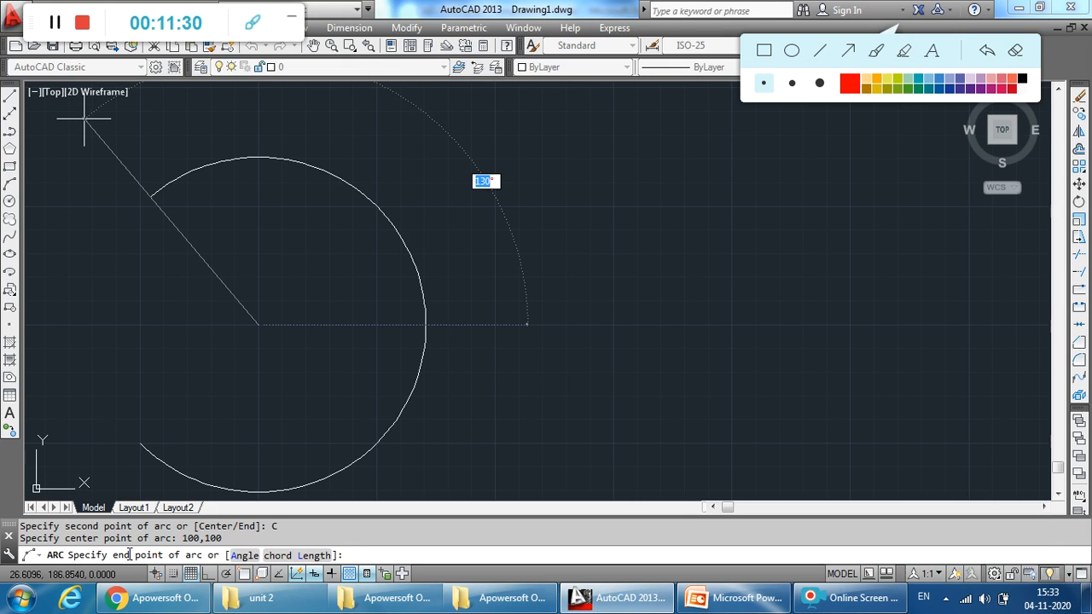
Step: Complete the start-center-length arc using the chord Length option with a chord length of 100
type("L")
key("Return")
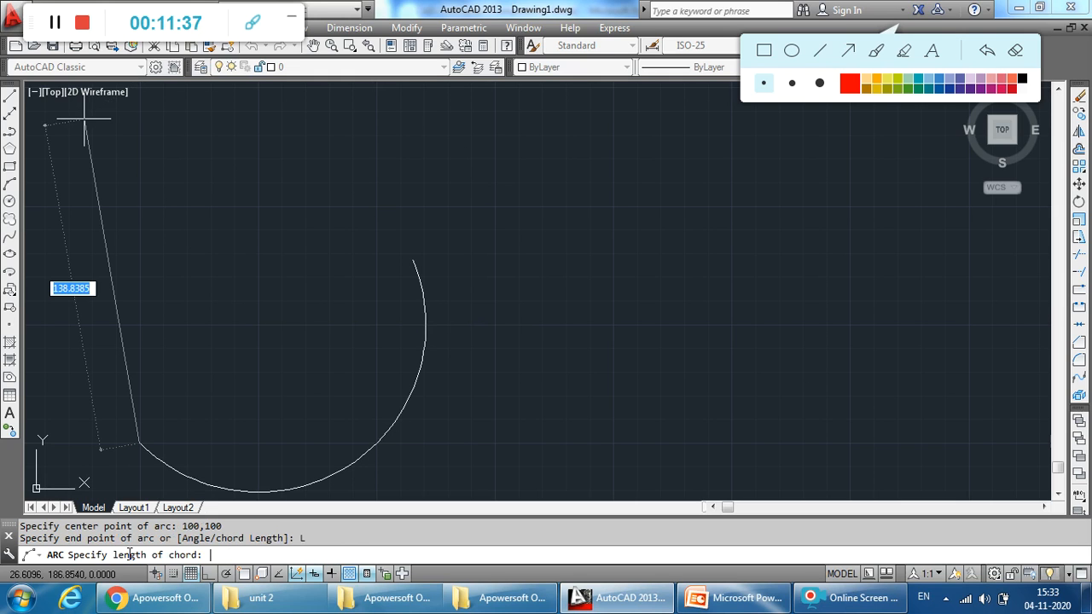
type("1")
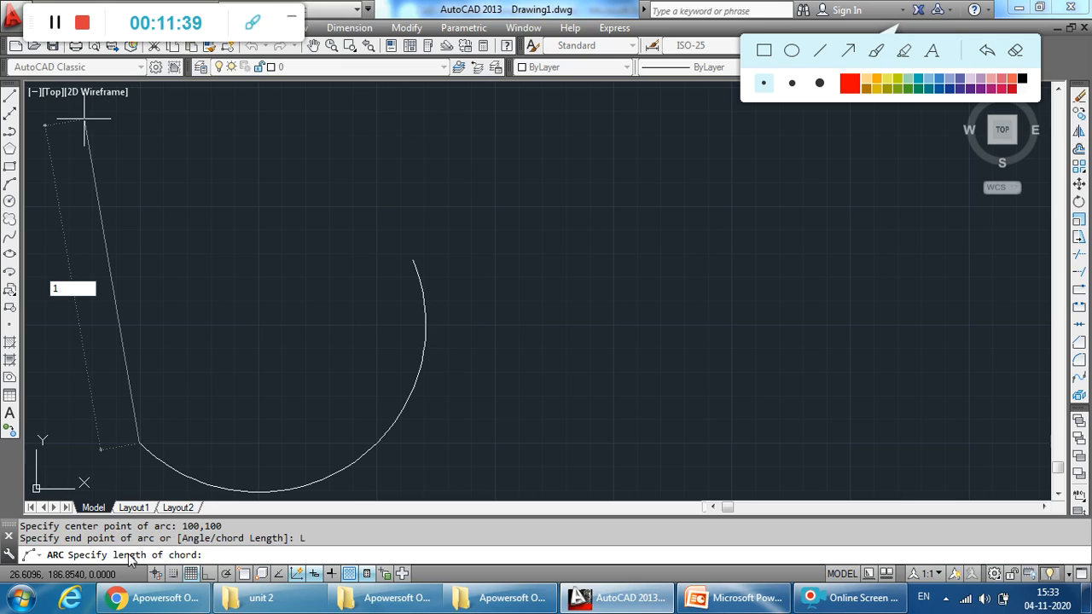
type("00")
key("Return")
type("00")
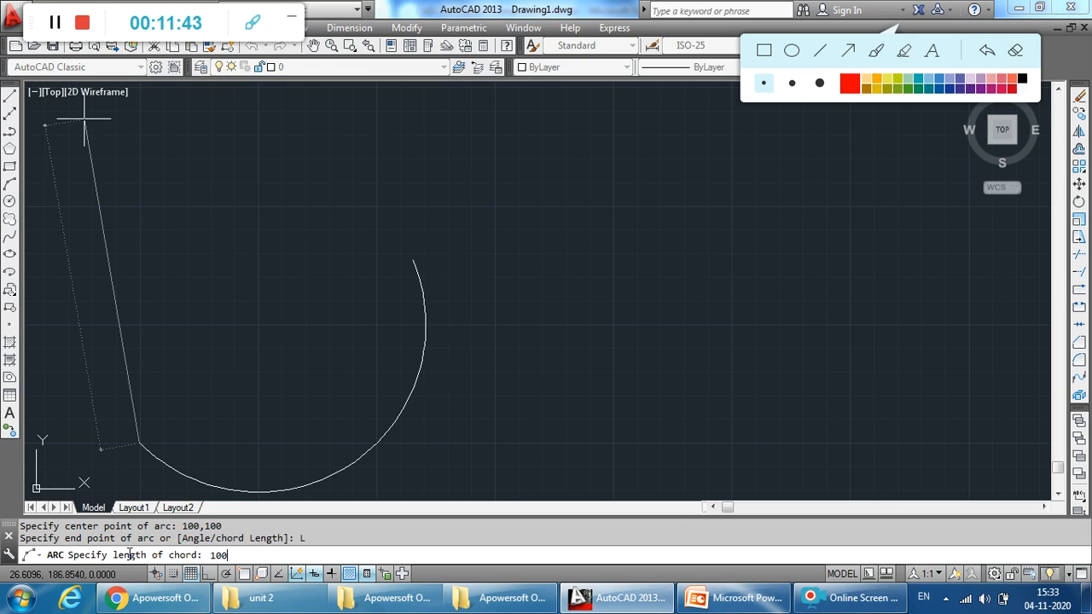
key("Return")
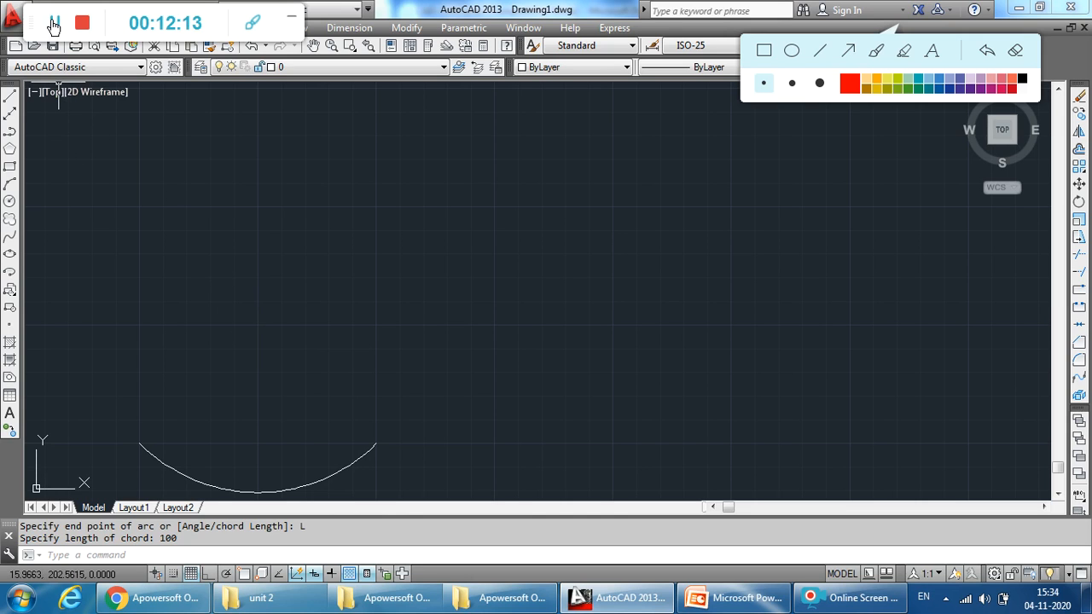
left_click(54, 23)
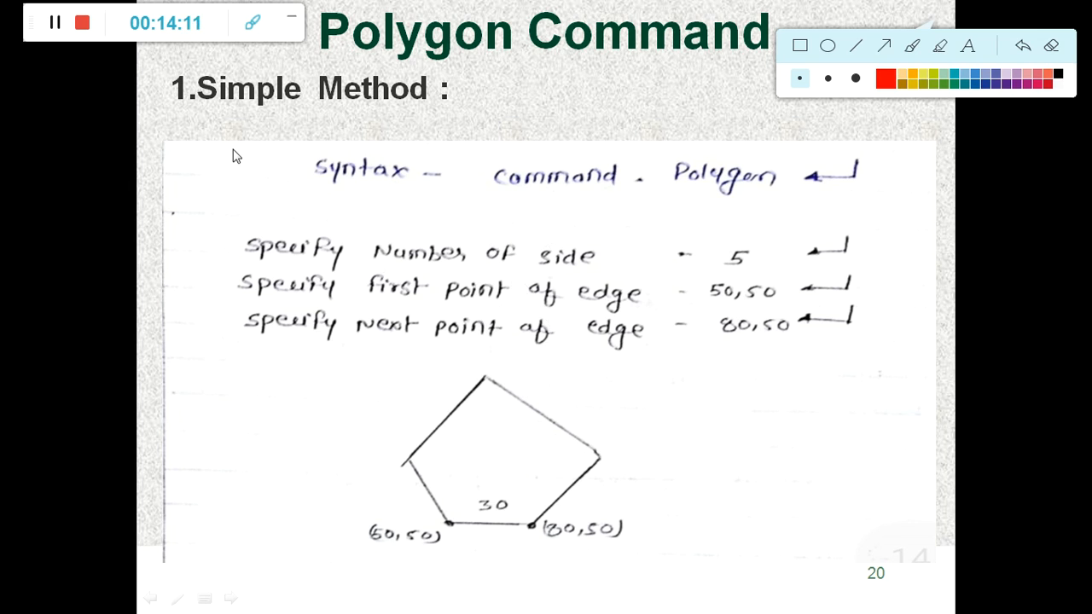
left_click(54, 28)
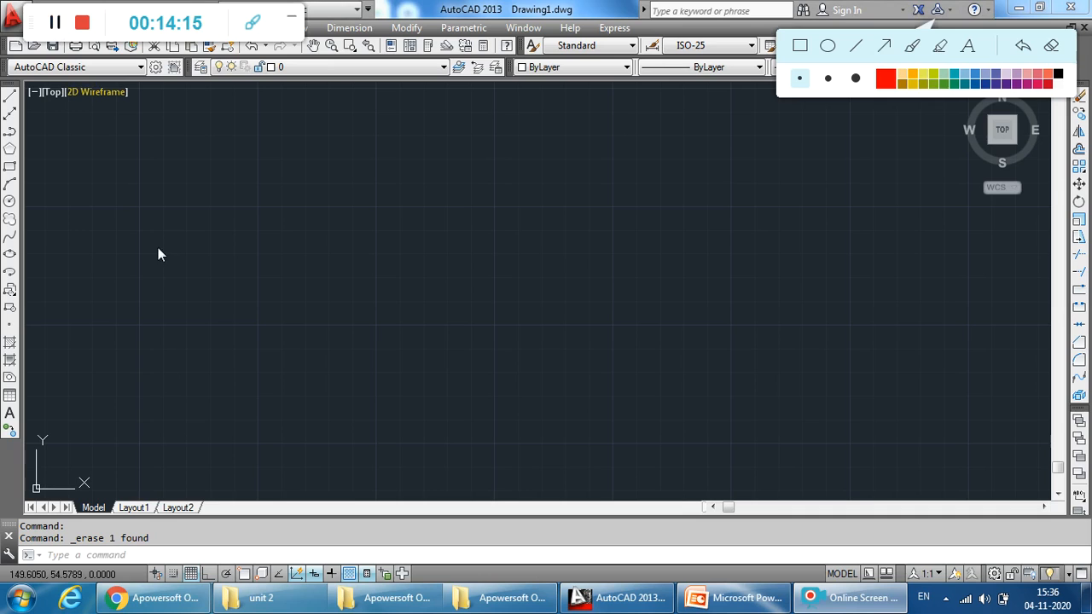
Step: Start the POLYGON command and set the number of sides to 5
left_click(128, 553)
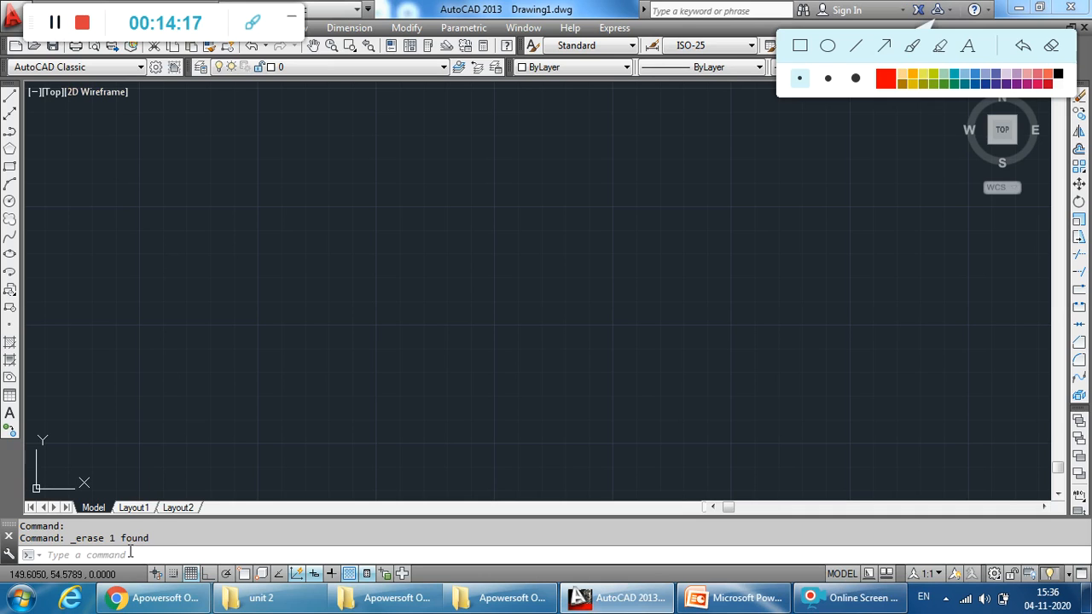
left_click(123, 554)
type("POLYG")
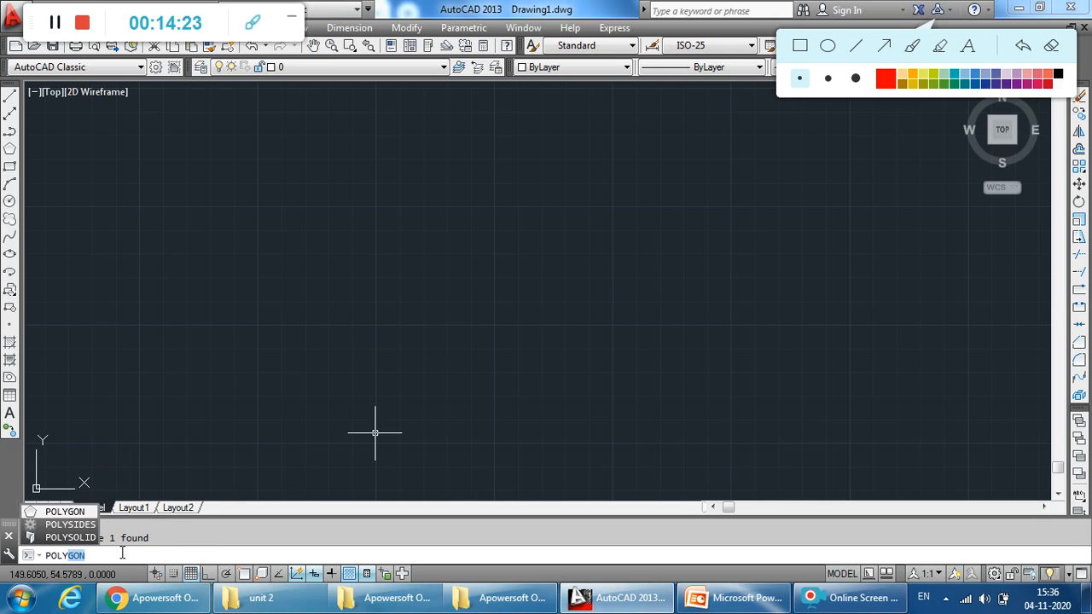
type("ON")
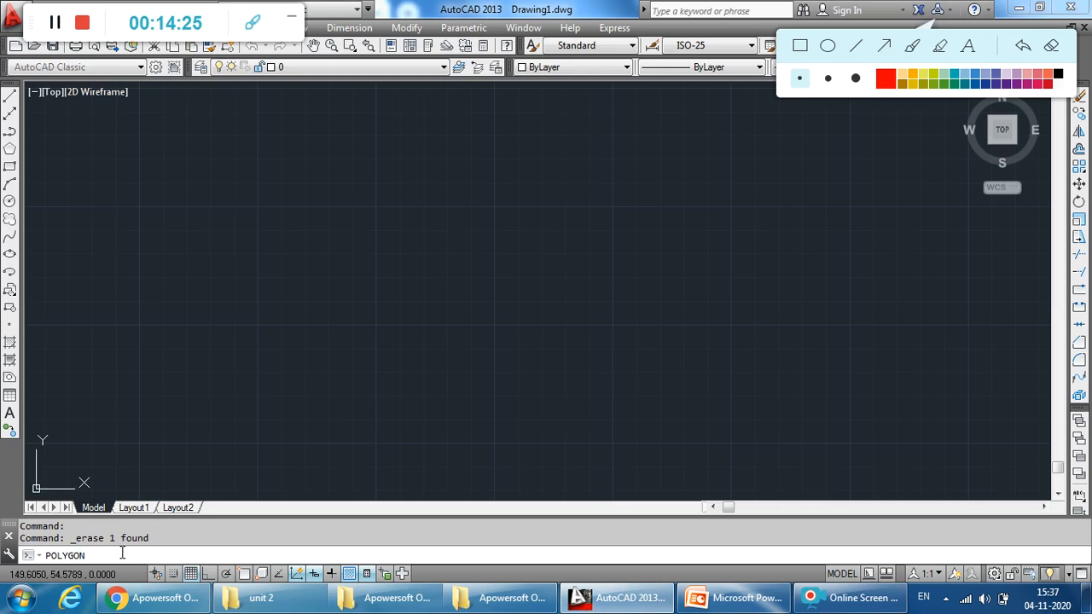
key("Return")
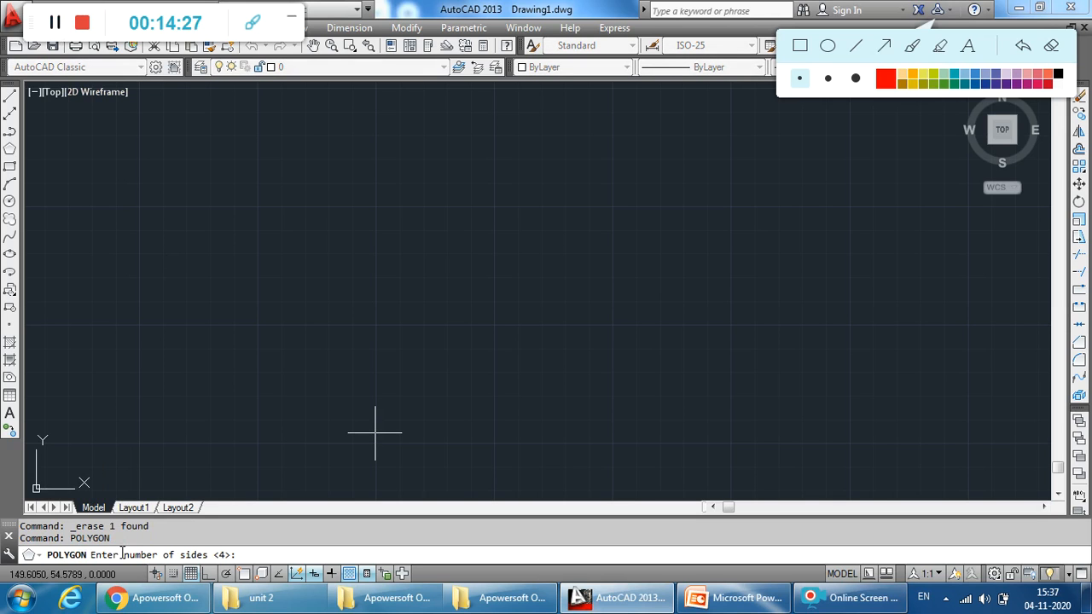
type("5")
key("Return")
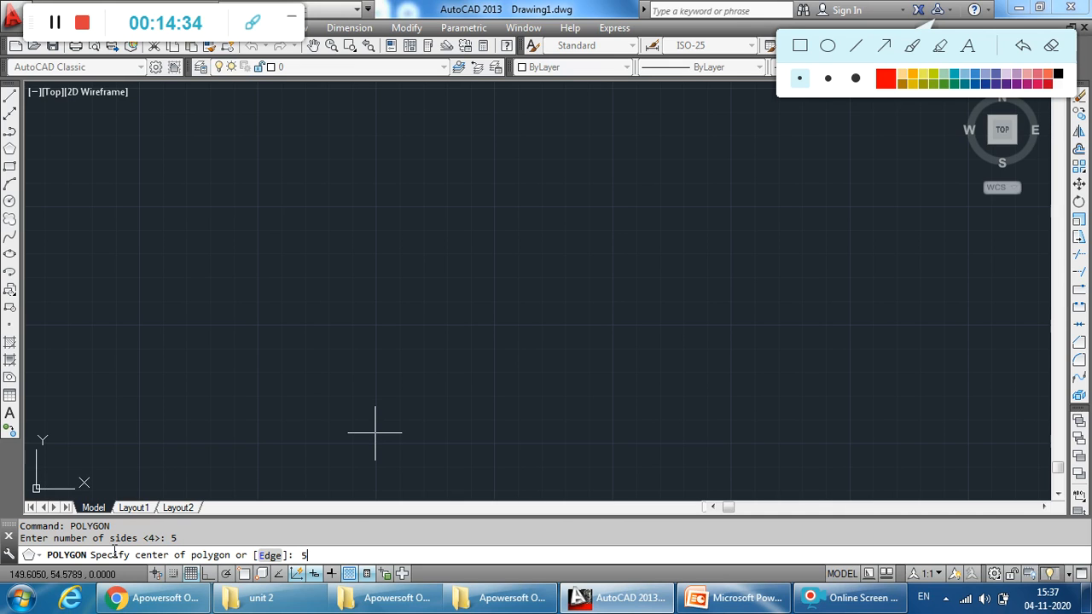
Step: Place the polygon's center at 50,50 and try to enter 80,50 as the next point of the edge
type("50,50")
key("Return")
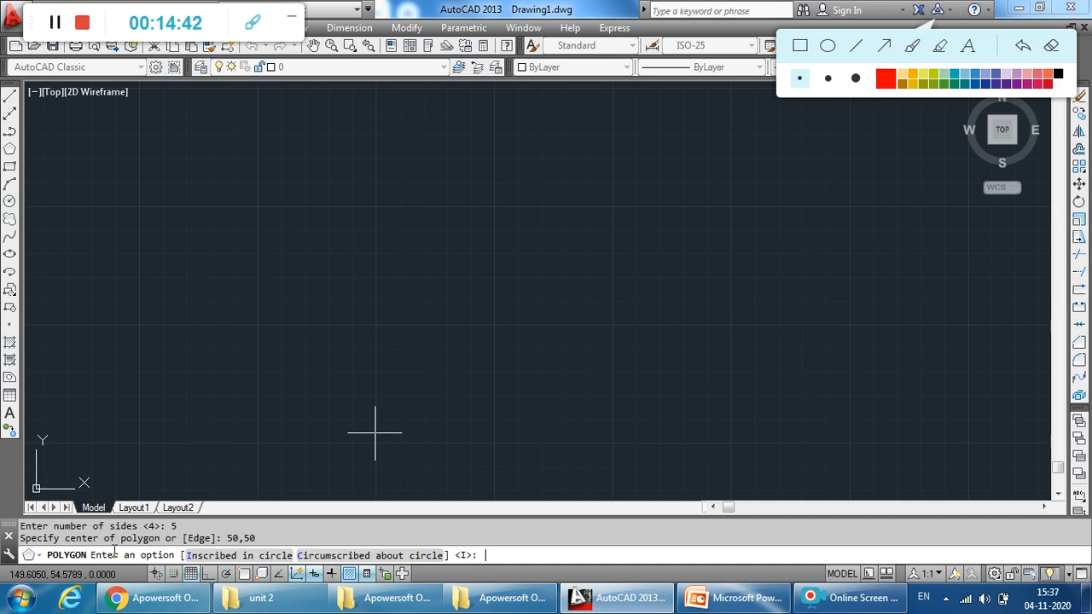
type("80,50")
key("Return")
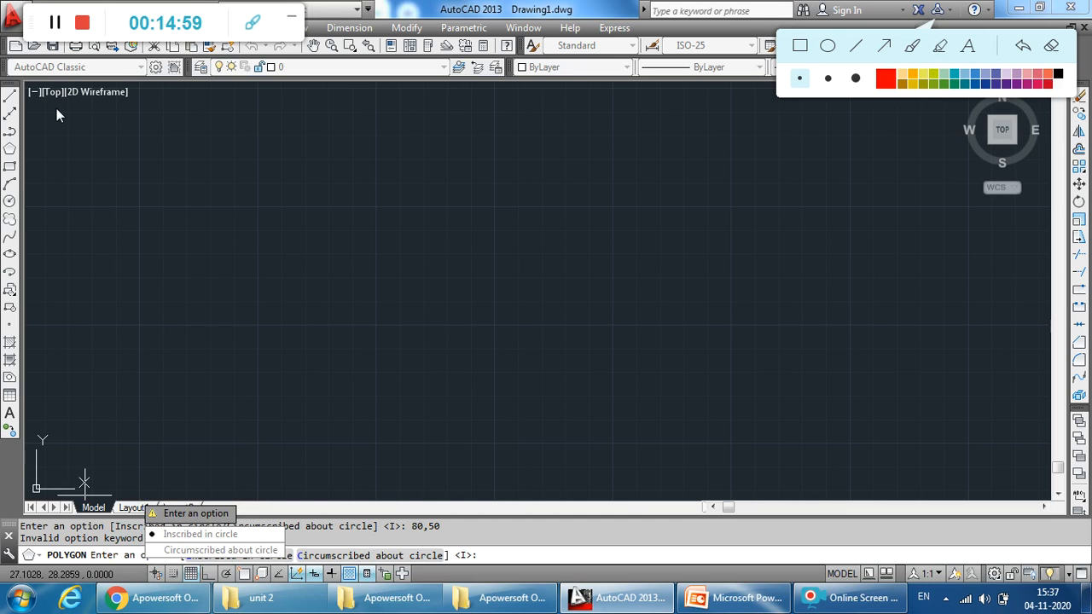
left_click(52, 26)
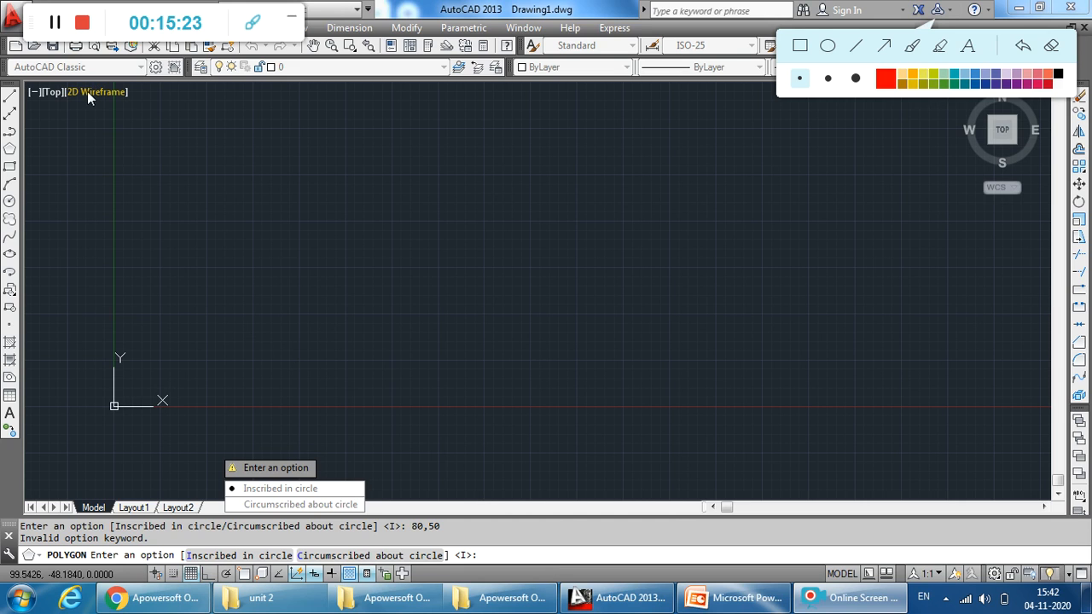
left_click(56, 26)
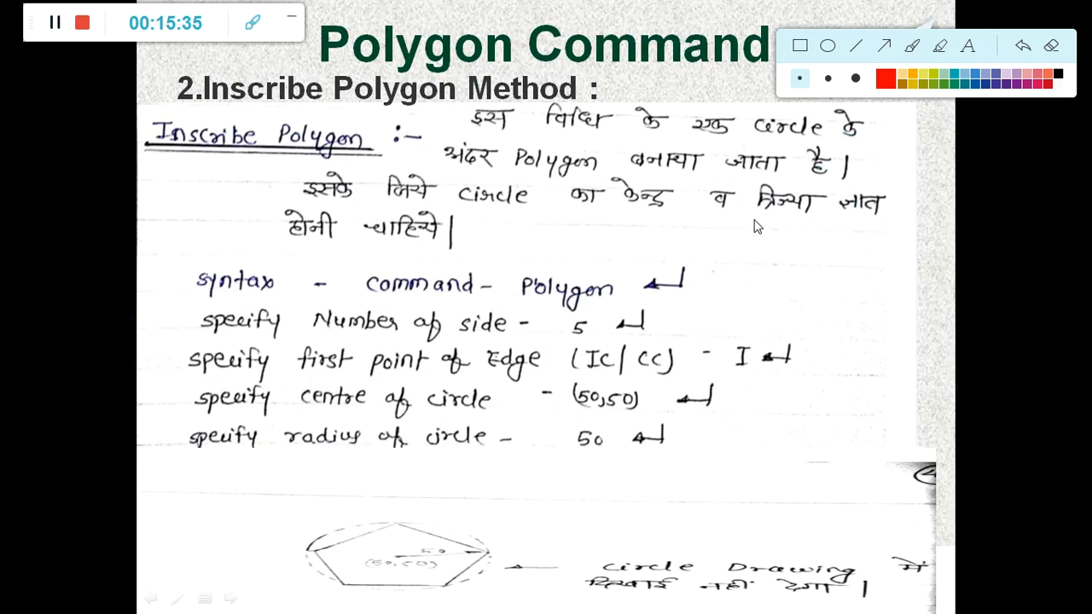
left_click(857, 47)
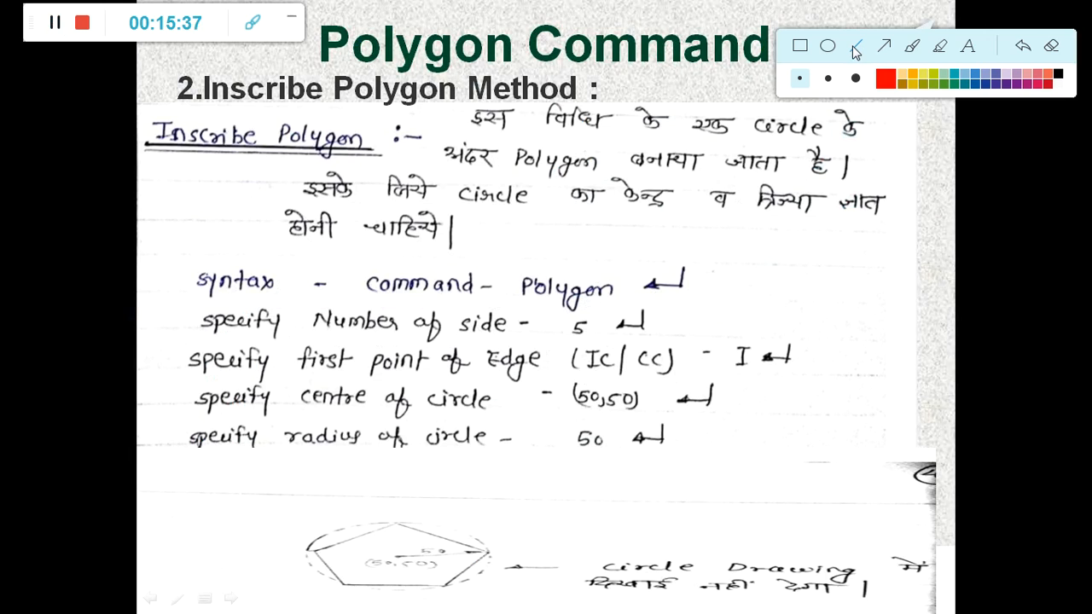